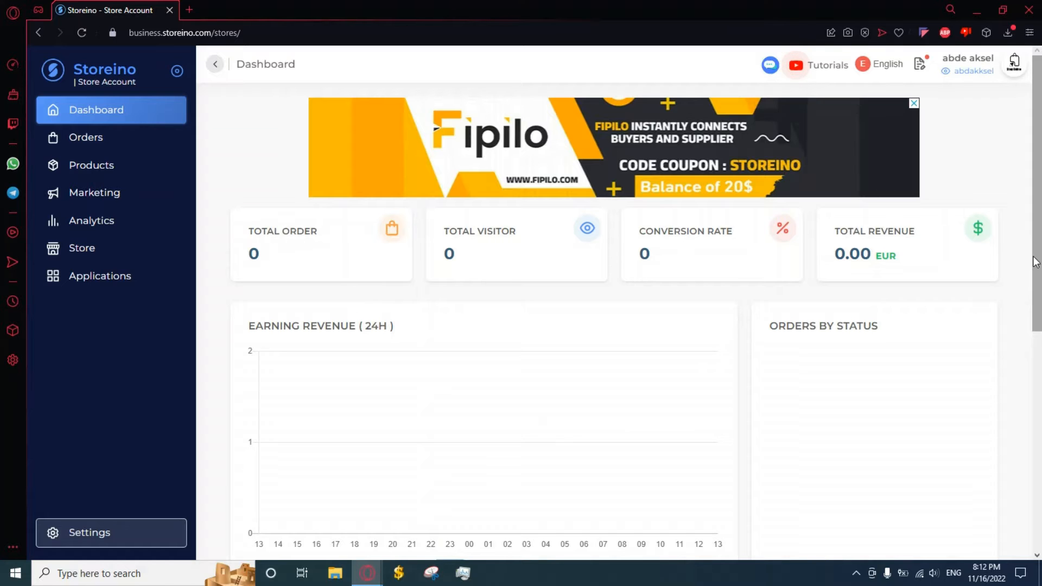
Browse the store's installed apps on the Applications page and open WhatsApp Sender
click(160, 285)
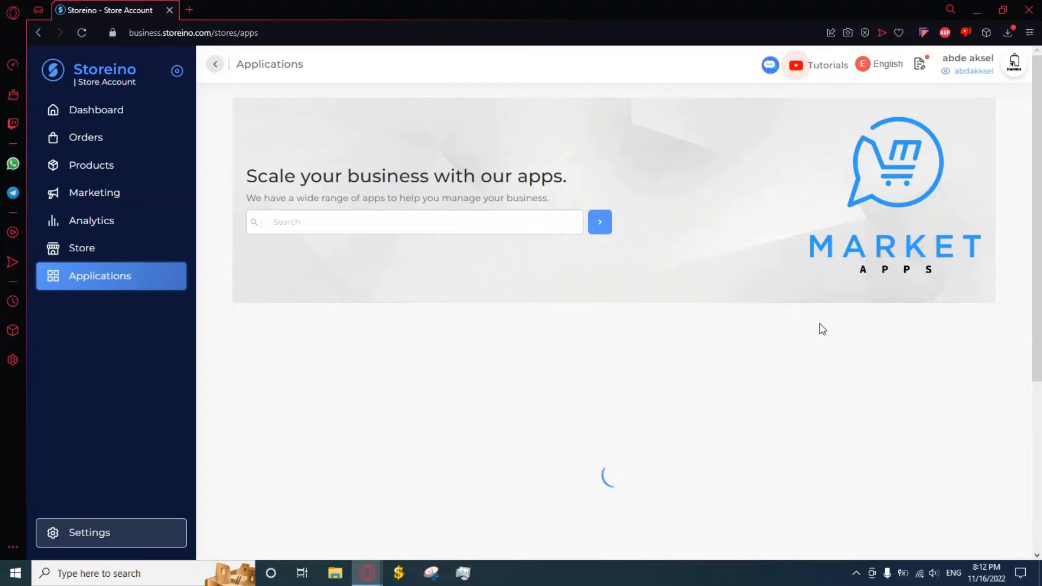
scroll(908, 348, down, 1)
scroll(908, 349, down, 1)
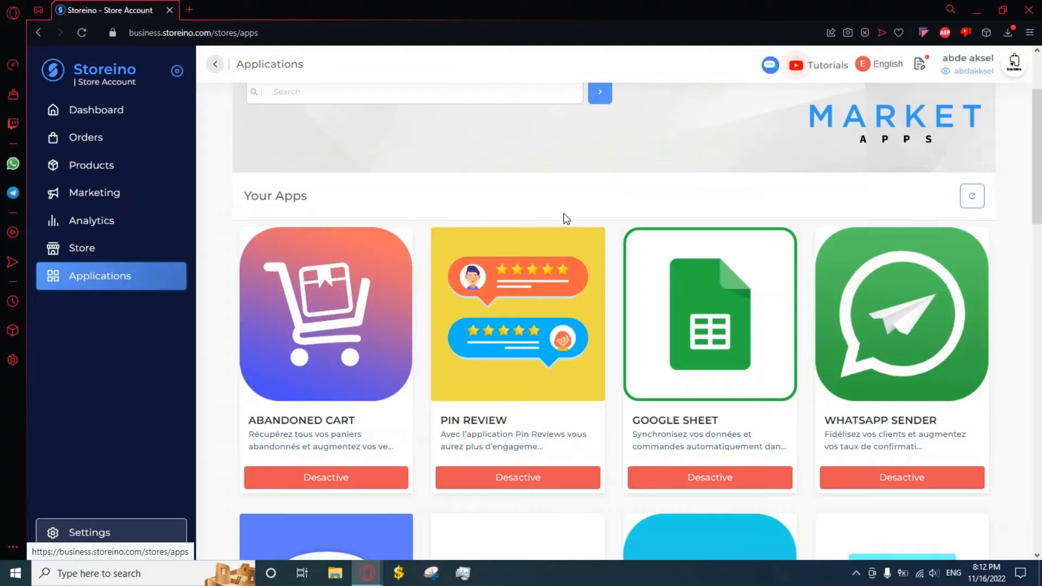
scroll(563, 211, down, 1)
scroll(564, 210, down, 9)
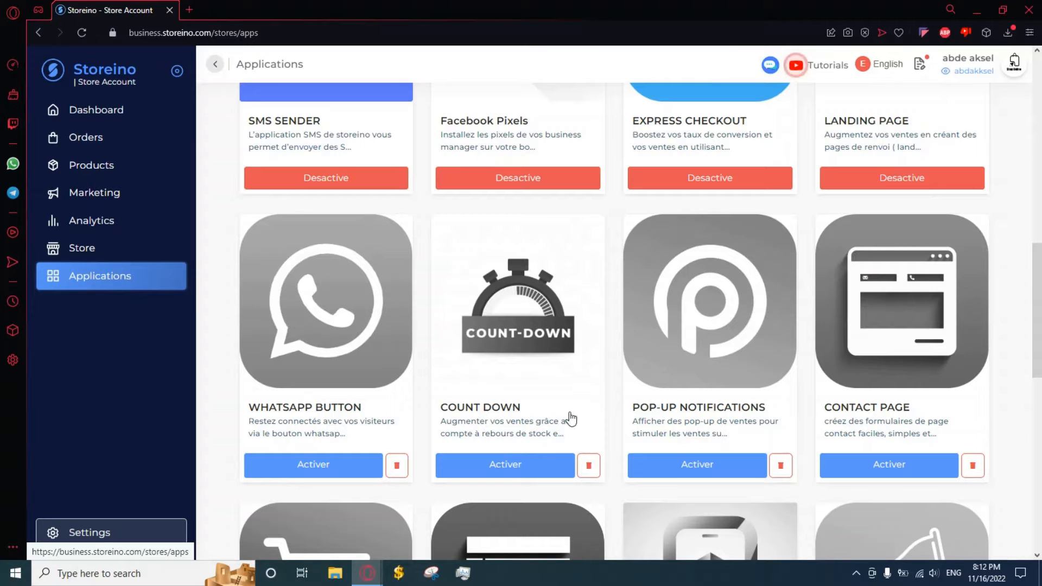
scroll(643, 340, up, 4)
scroll(643, 341, up, 3)
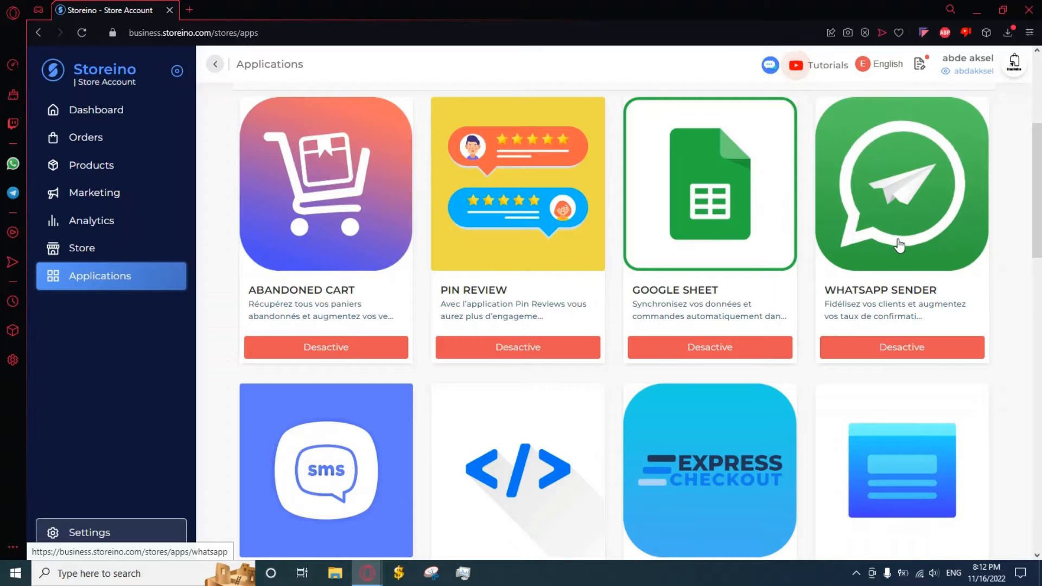
click(895, 238)
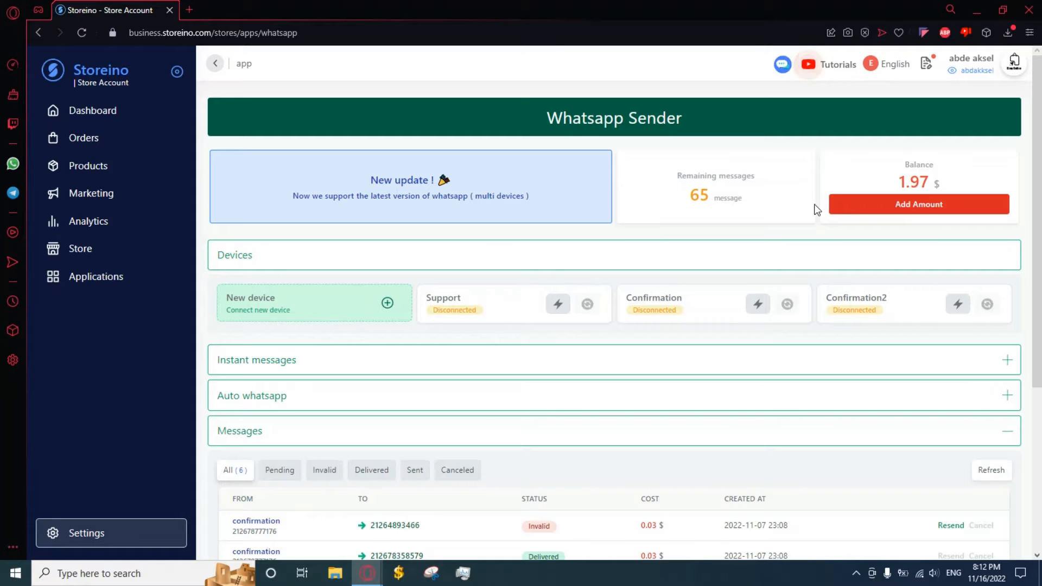
Open the balance top-up page for WhatsApp Sender
click(926, 213)
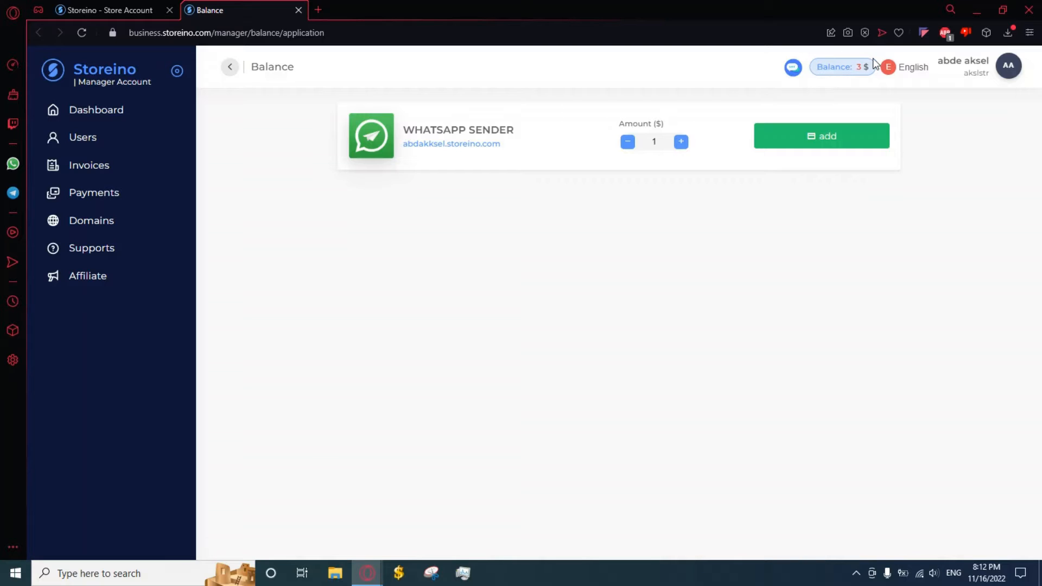
Raise the WhatsApp Sender top-up amount to 2, lower it back to 1, and return to the app page
click(681, 142)
click(681, 143)
click(633, 145)
click(630, 145)
click(128, 7)
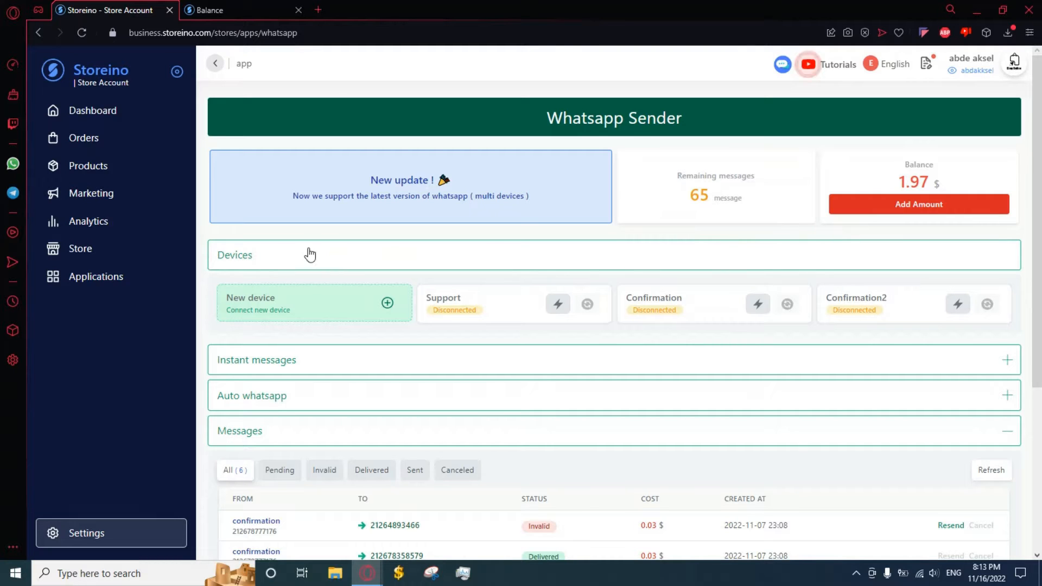
scroll(902, 273, down, 1)
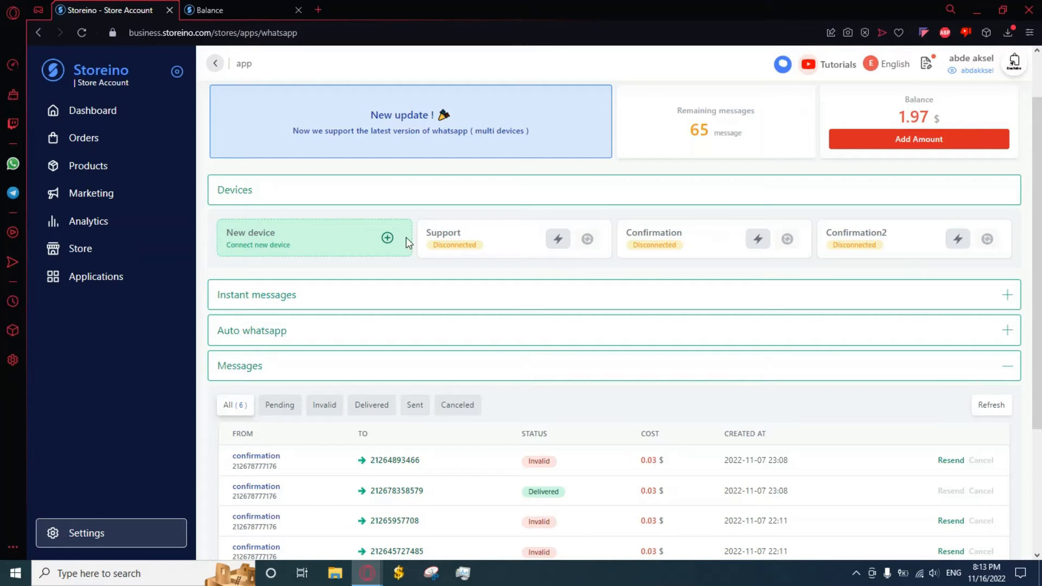
click(332, 238)
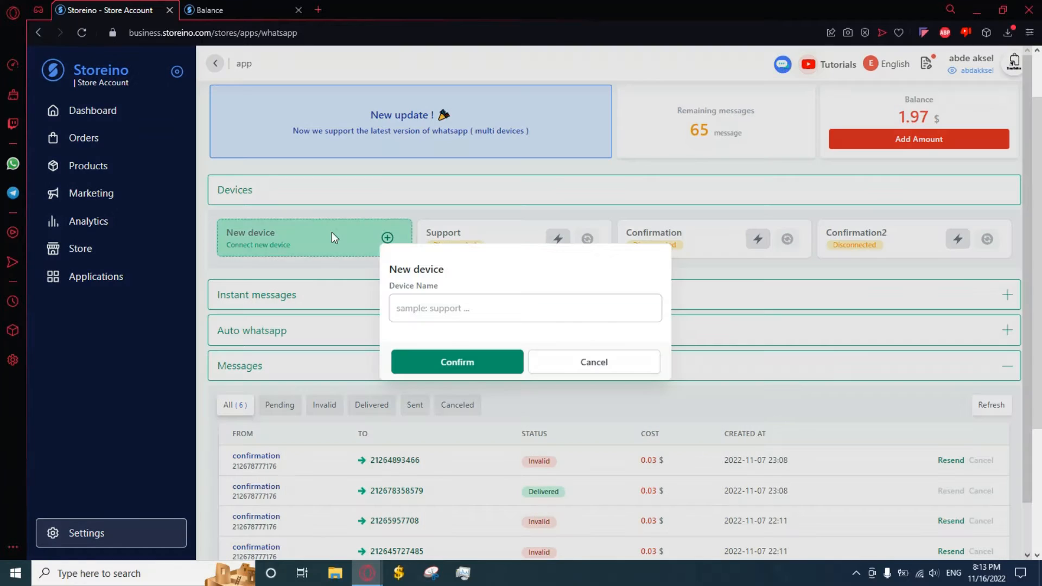
click(490, 311)
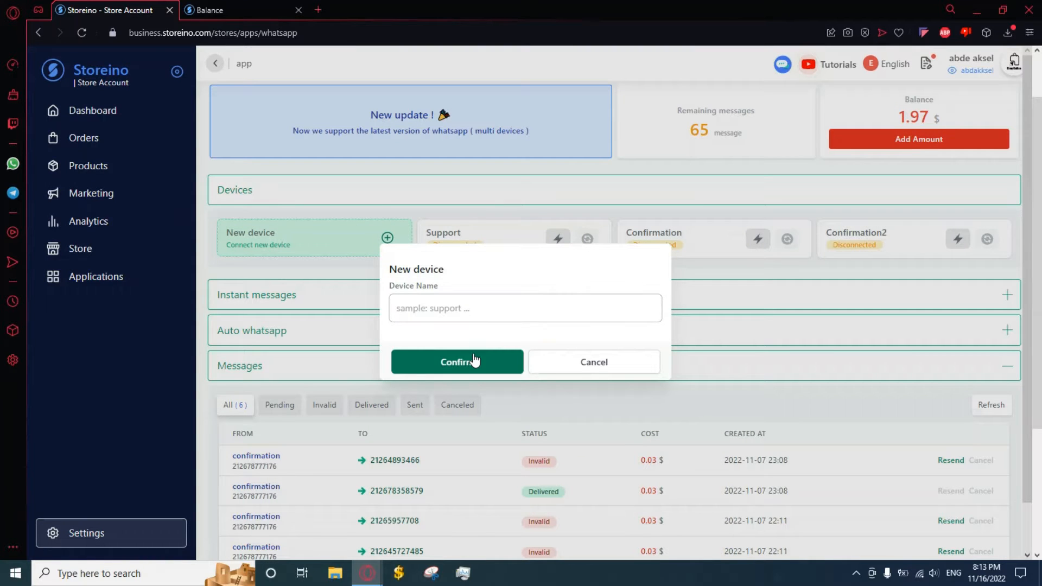
click(592, 367)
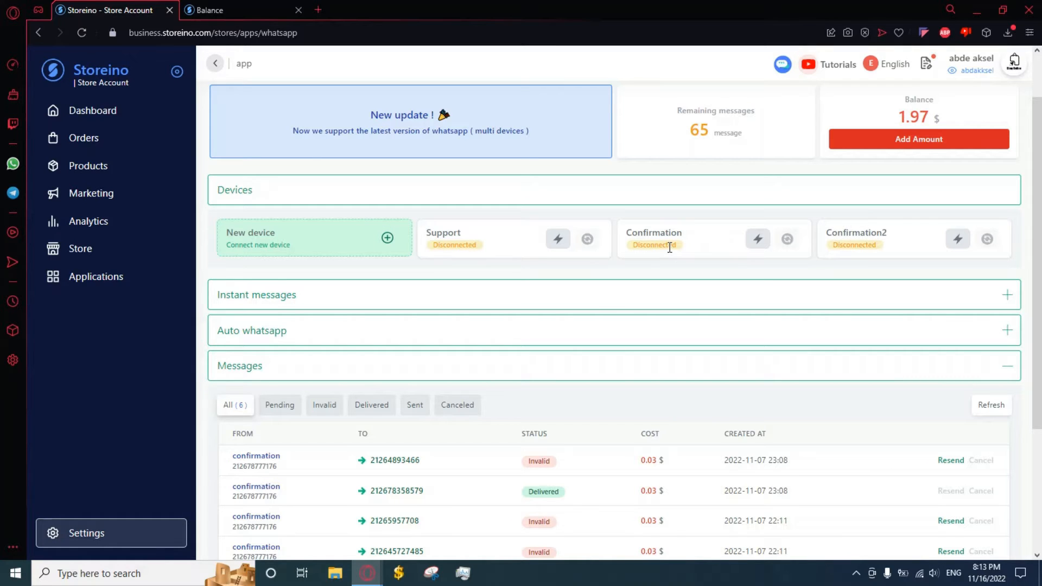
Connect the Confirmation device via its QR code and expand the Instant messages form
click(758, 244)
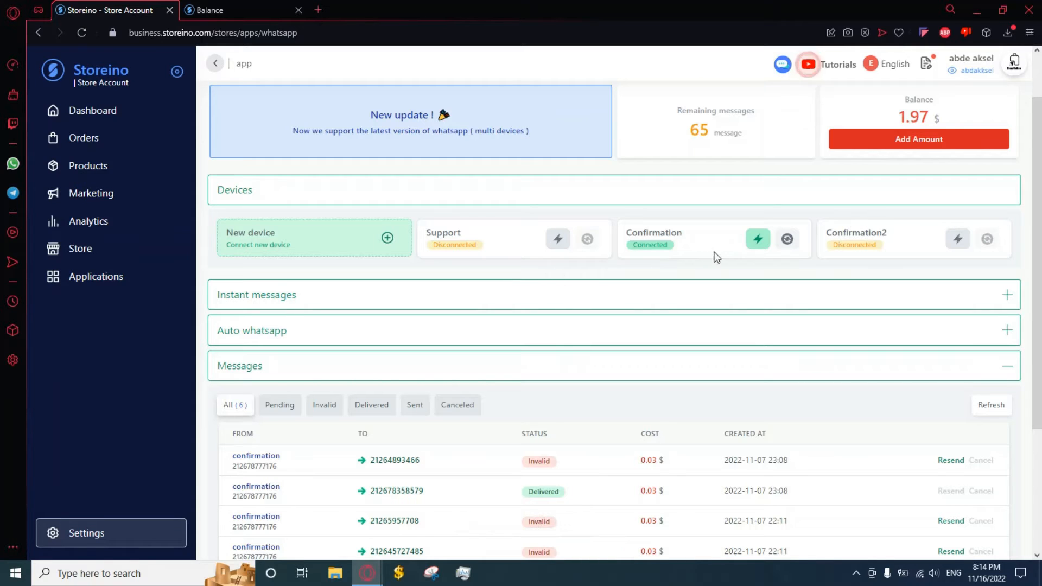
click(626, 296)
scroll(605, 333, down, 1)
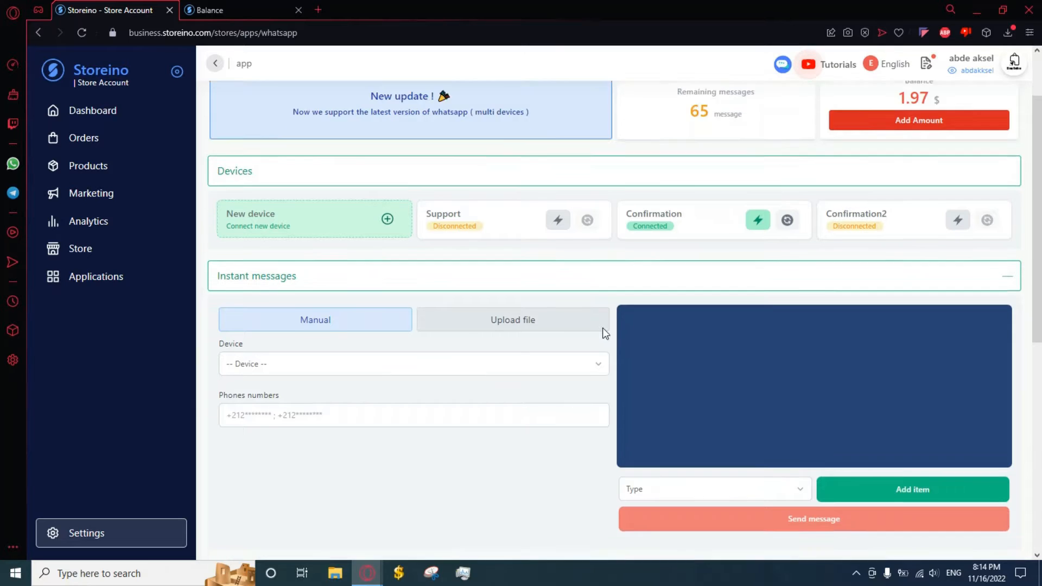
Choose confirmation as the sending device and start entering the first recipient phone number
scroll(603, 332, down, 2)
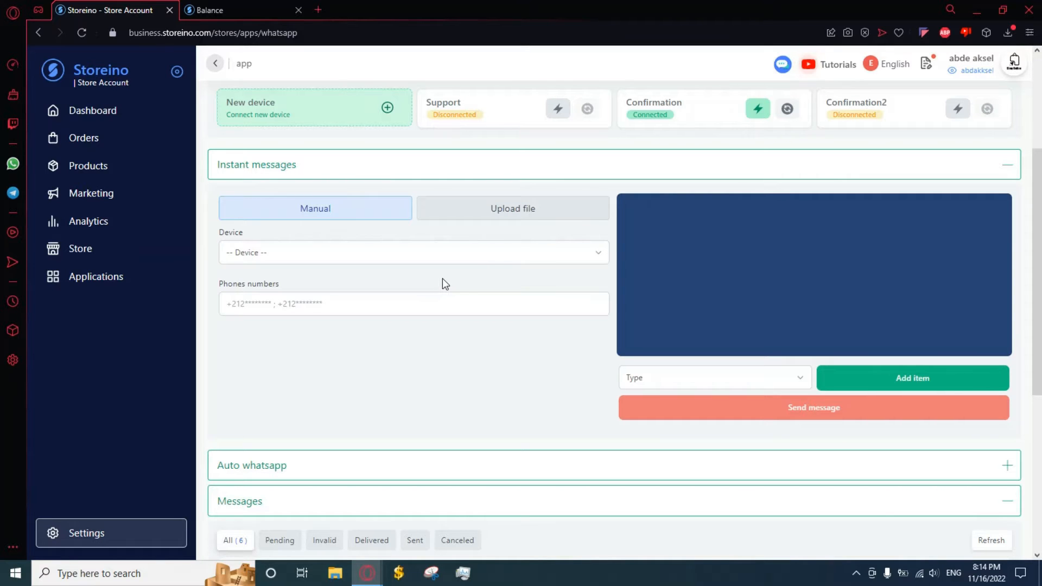
click(476, 259)
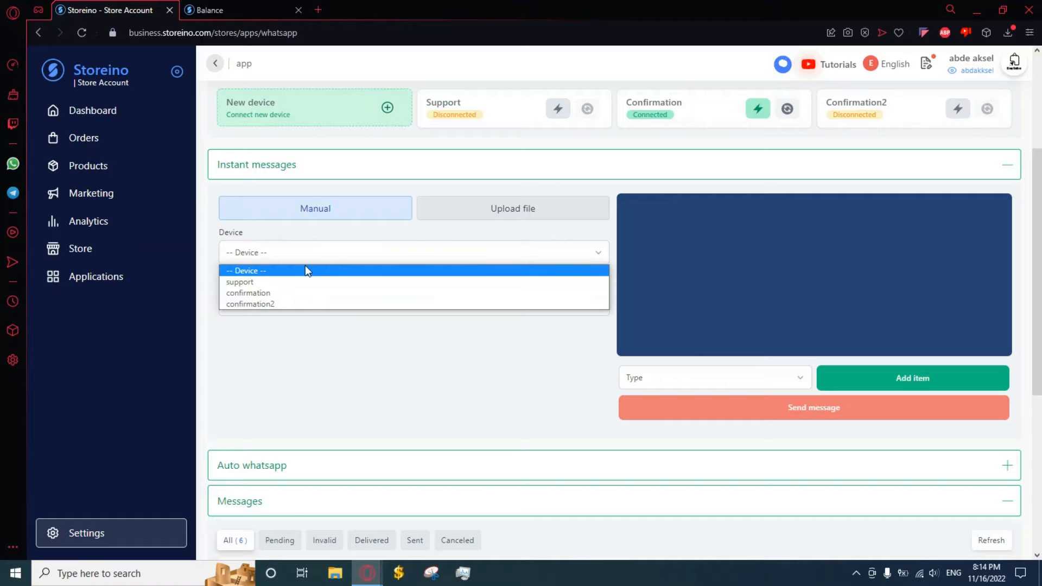
click(273, 292)
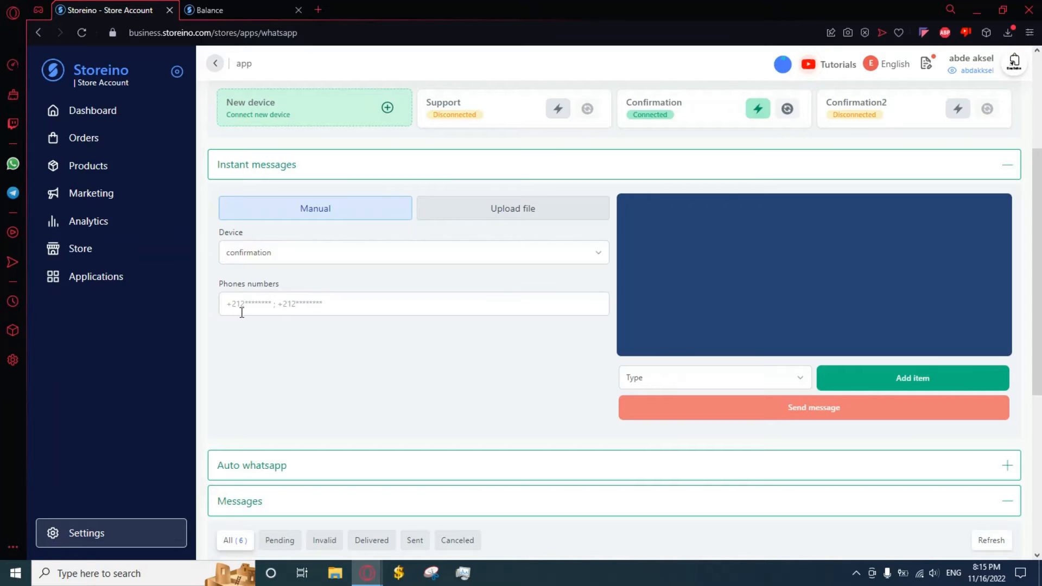
click(311, 303)
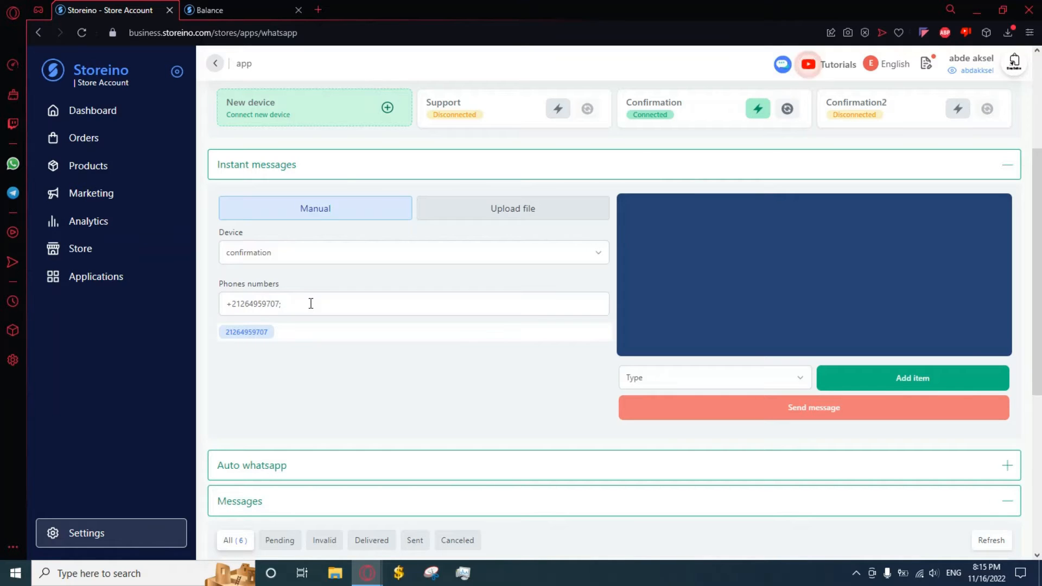
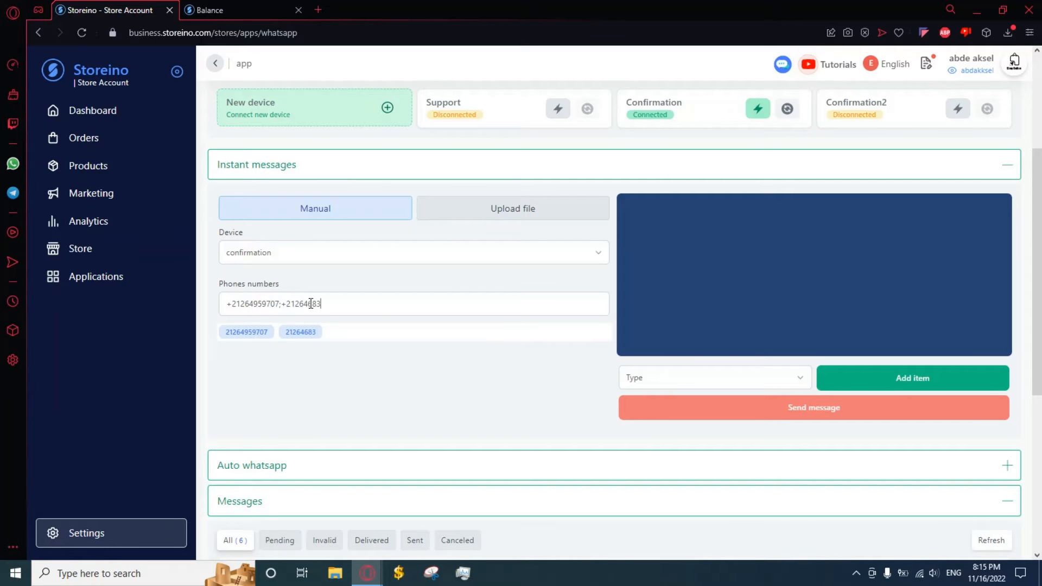
Finish entering two semicolon-separated recipient phone numbers, then switch recipients to file upload
click(520, 213)
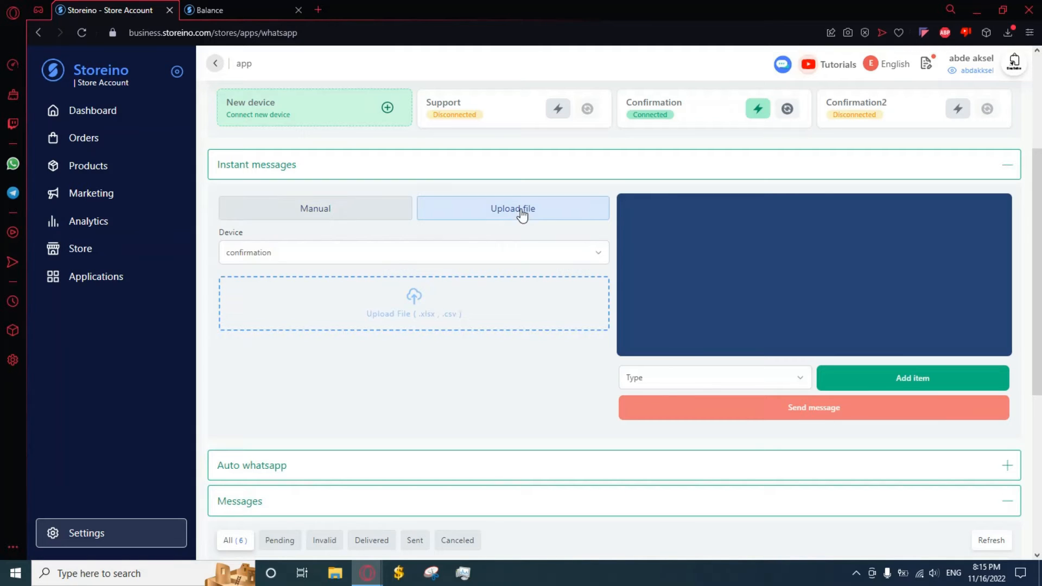
click(351, 246)
click(374, 230)
click(354, 216)
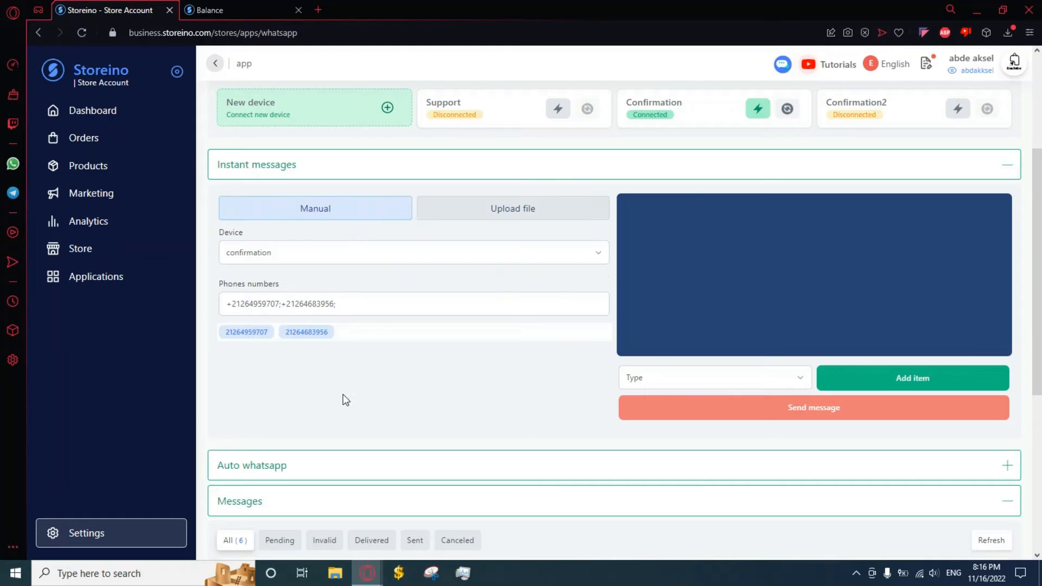
click(532, 213)
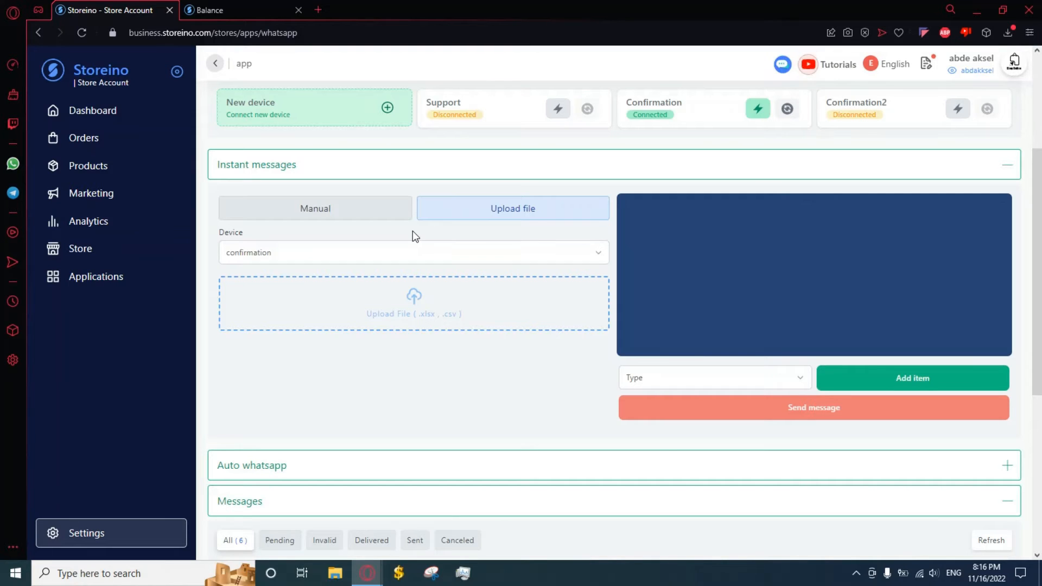
click(370, 213)
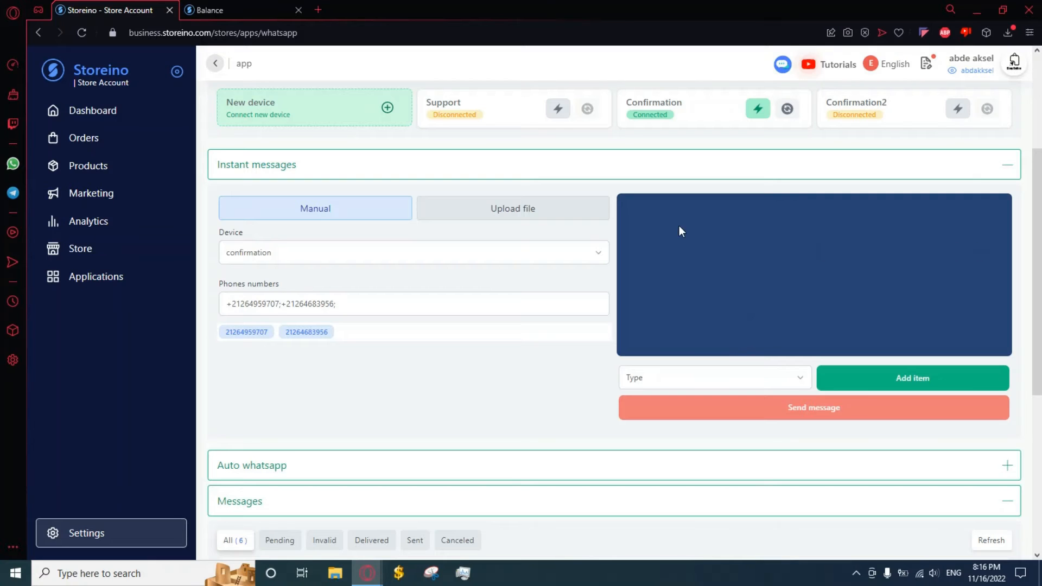
click(717, 380)
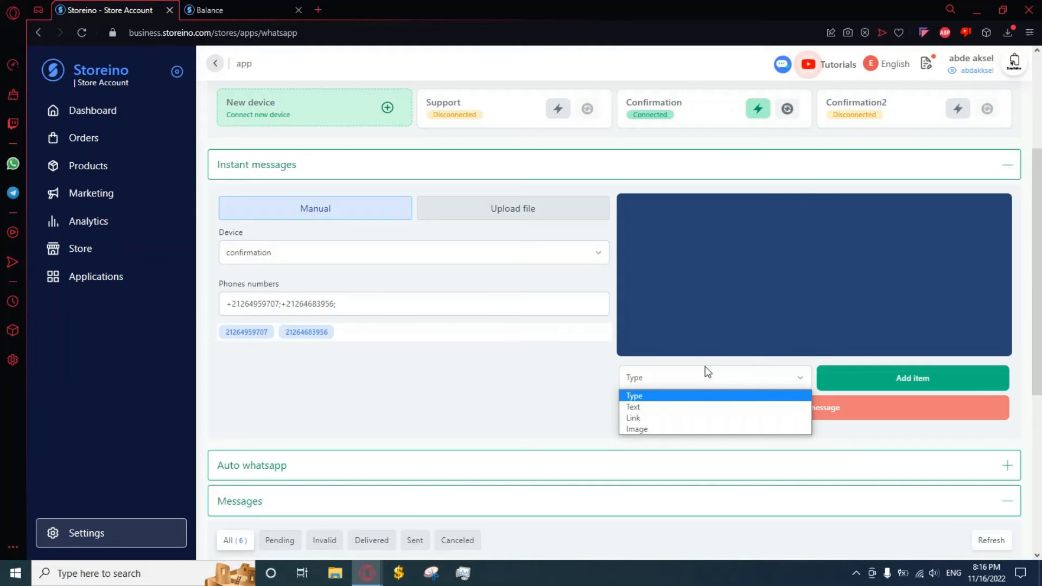
Add a Text item reading 'your order is confirmed', then set the item type to Link
click(651, 407)
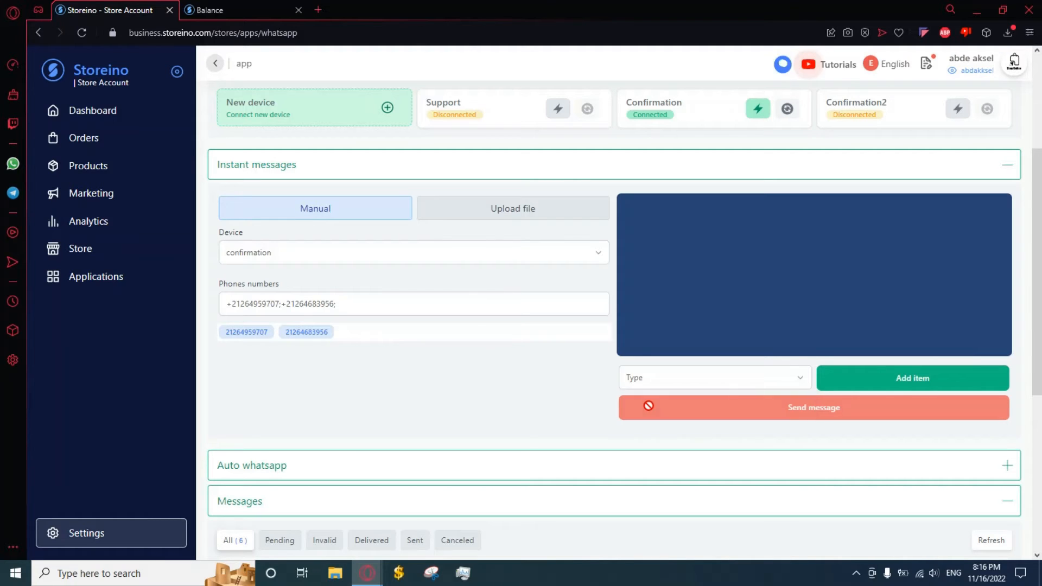
click(869, 383)
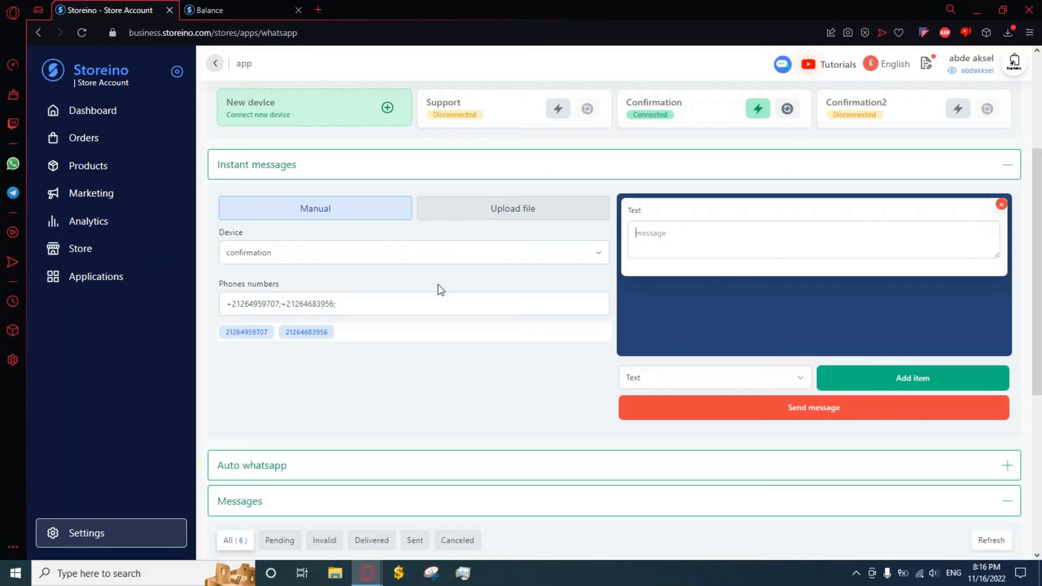
text(your order isc)
key(BackSpace)
text(confirmed)
click(710, 377)
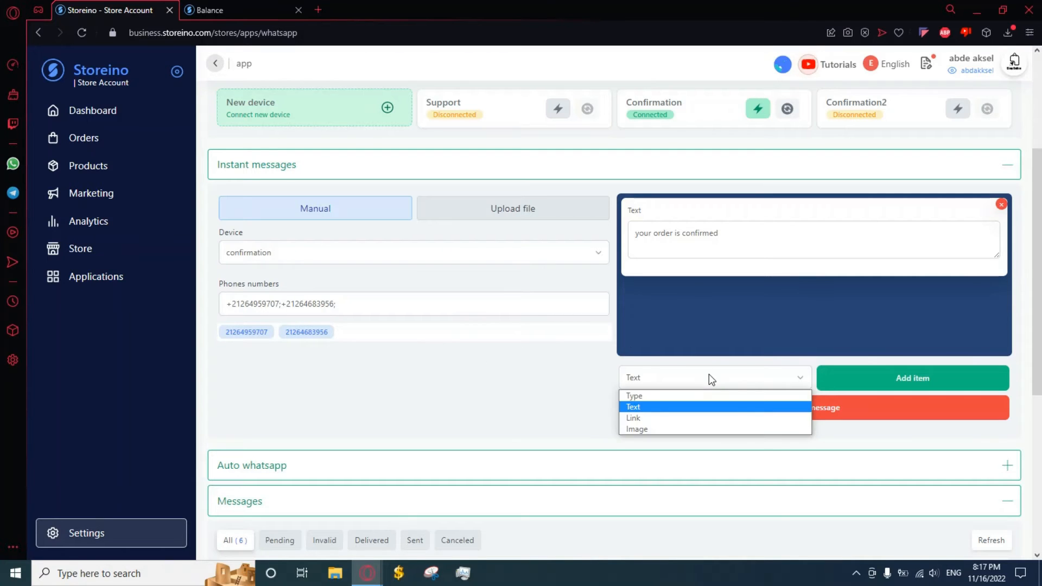
click(652, 418)
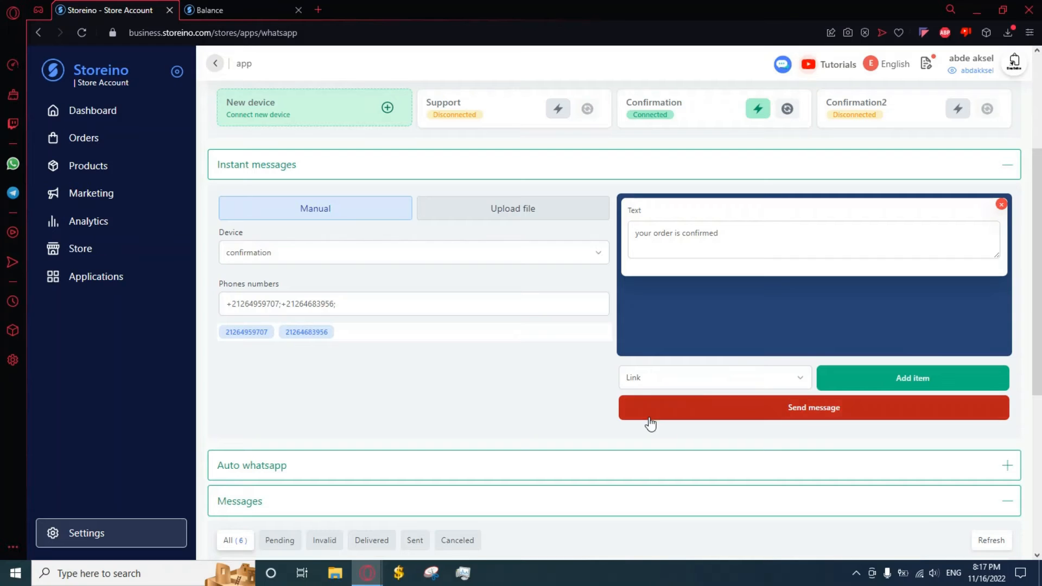
Add an empty Link with Preview item below the Text item
click(876, 383)
scroll(836, 289, down, 1)
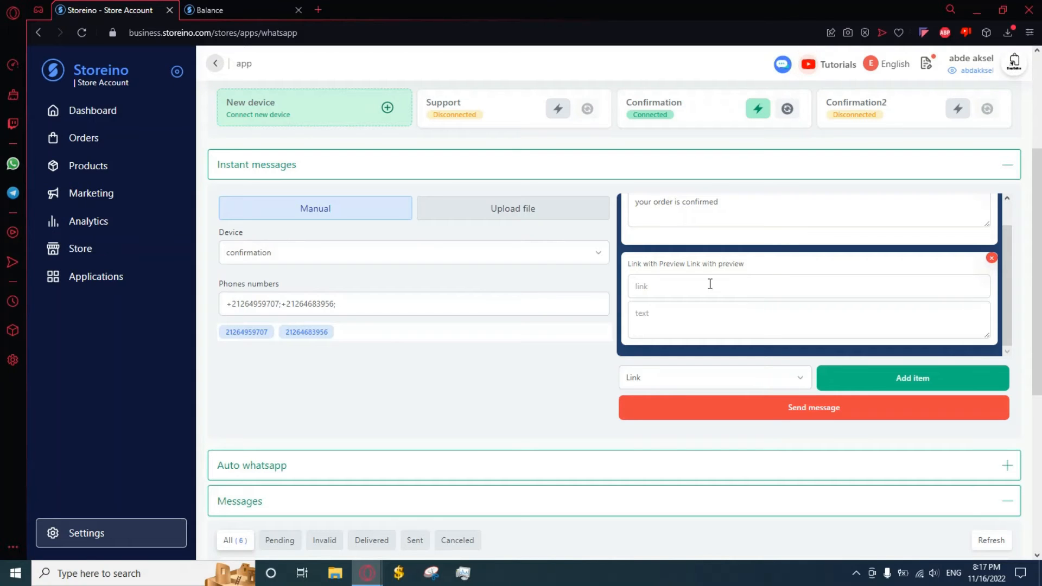
scroll(760, 293, up, 1)
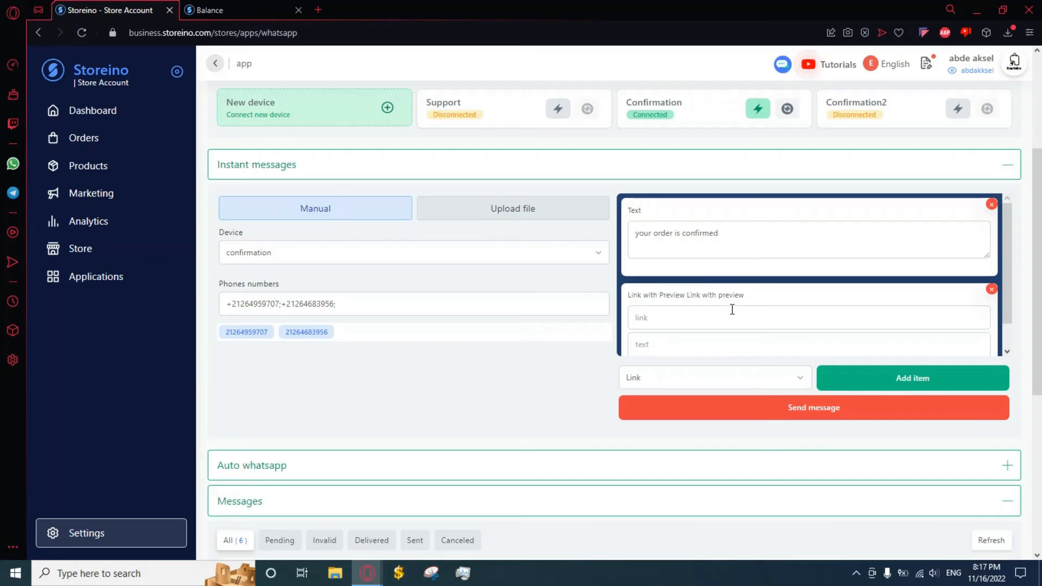
scroll(733, 310, down, 1)
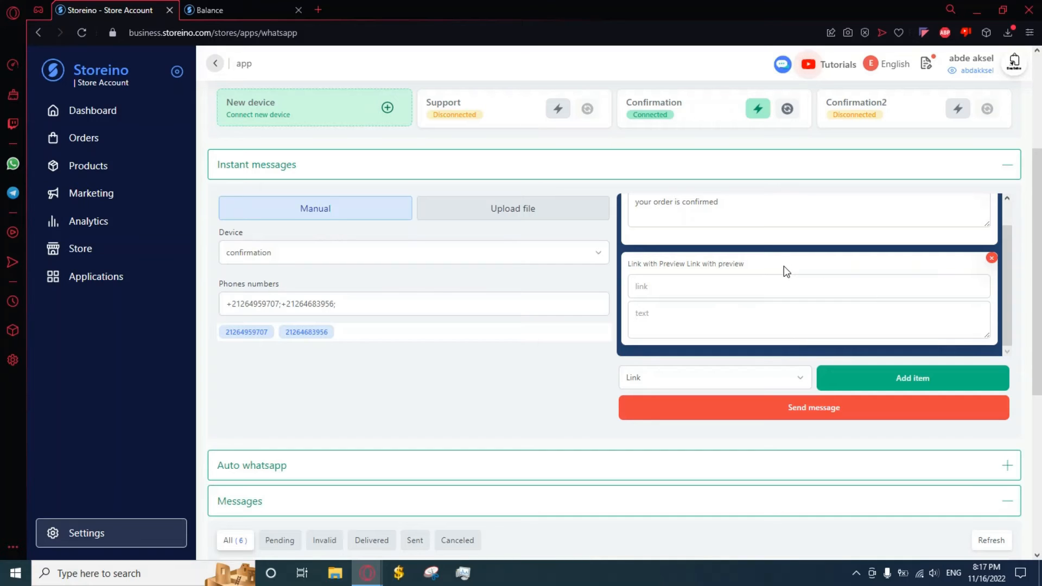
scroll(875, 282, up, 2)
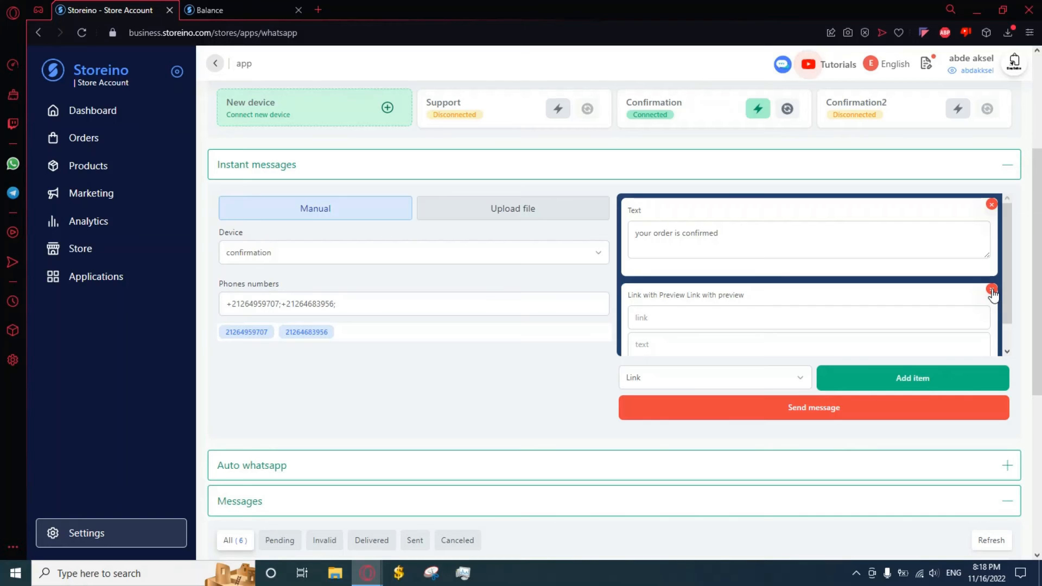
Remove the Link item, add an Image item, then delete it, leaving only the Text item
click(991, 290)
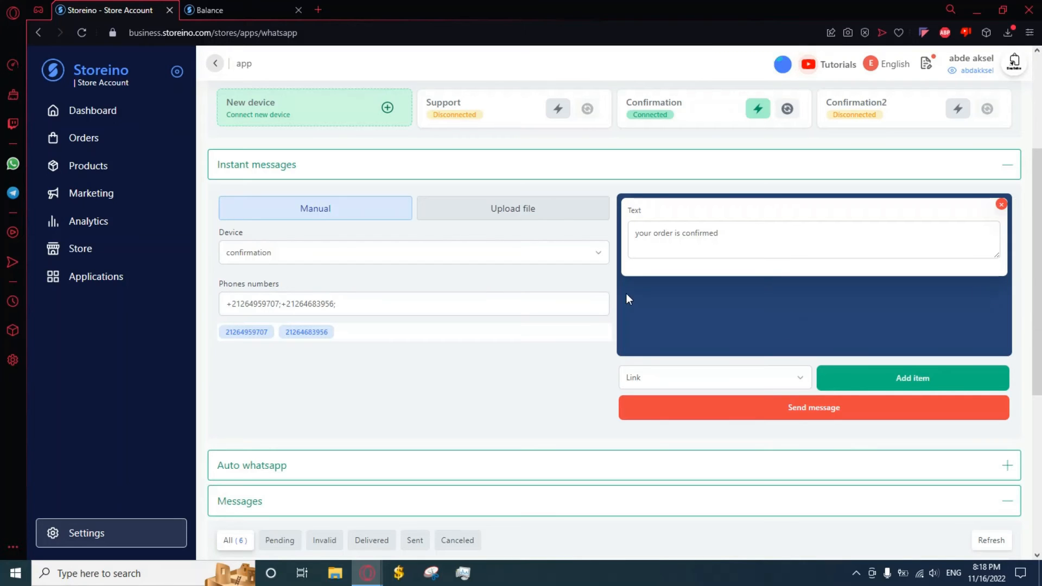
click(727, 377)
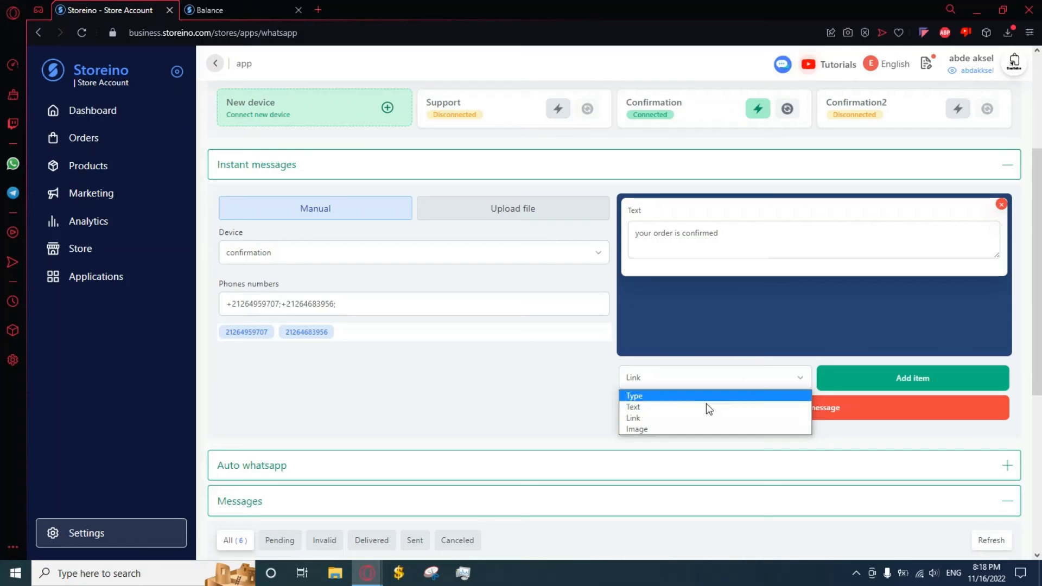
click(696, 428)
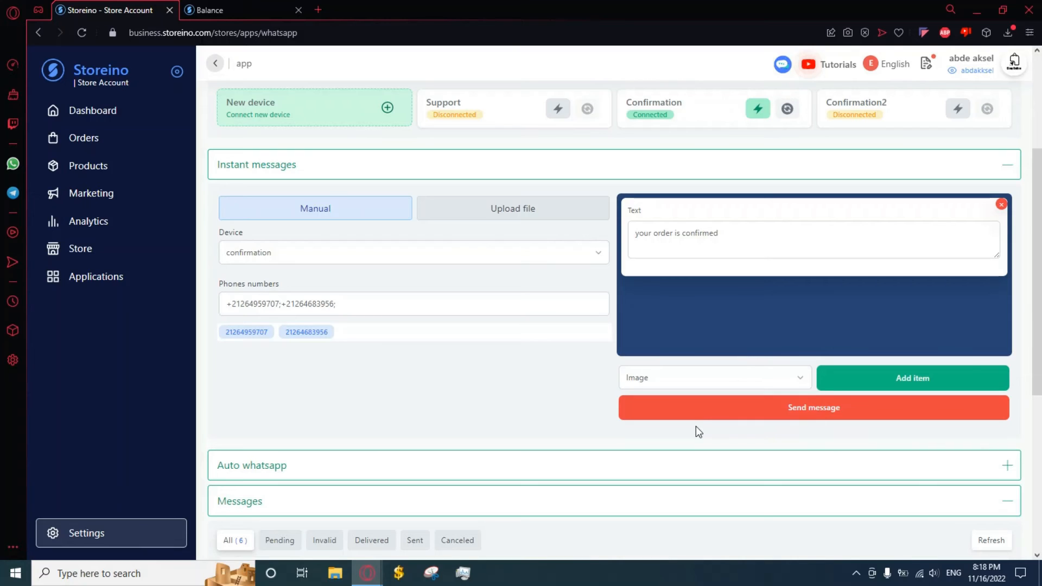
click(908, 380)
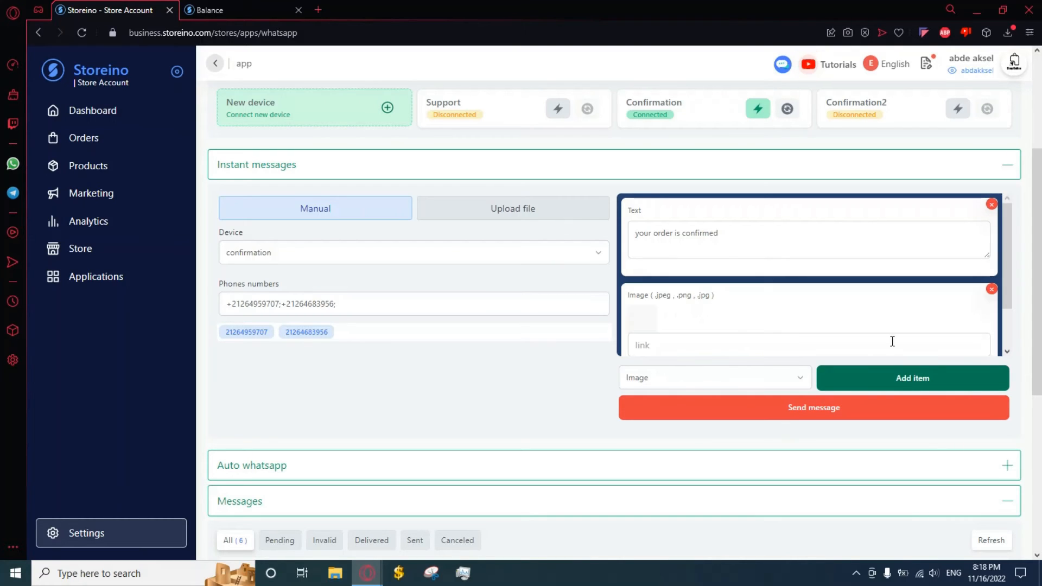
scroll(861, 292, down, 2)
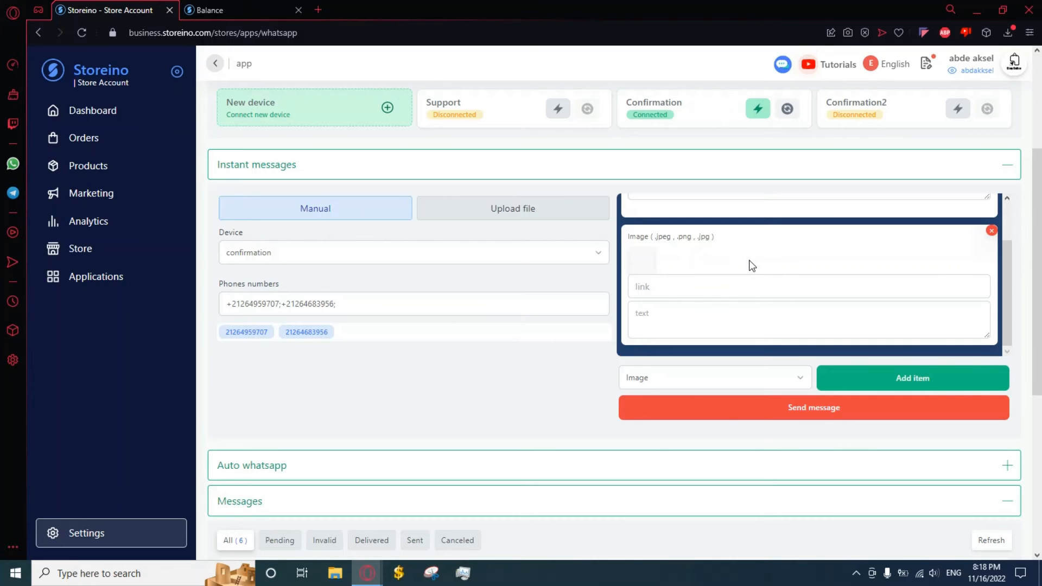
click(728, 288)
click(714, 318)
click(992, 231)
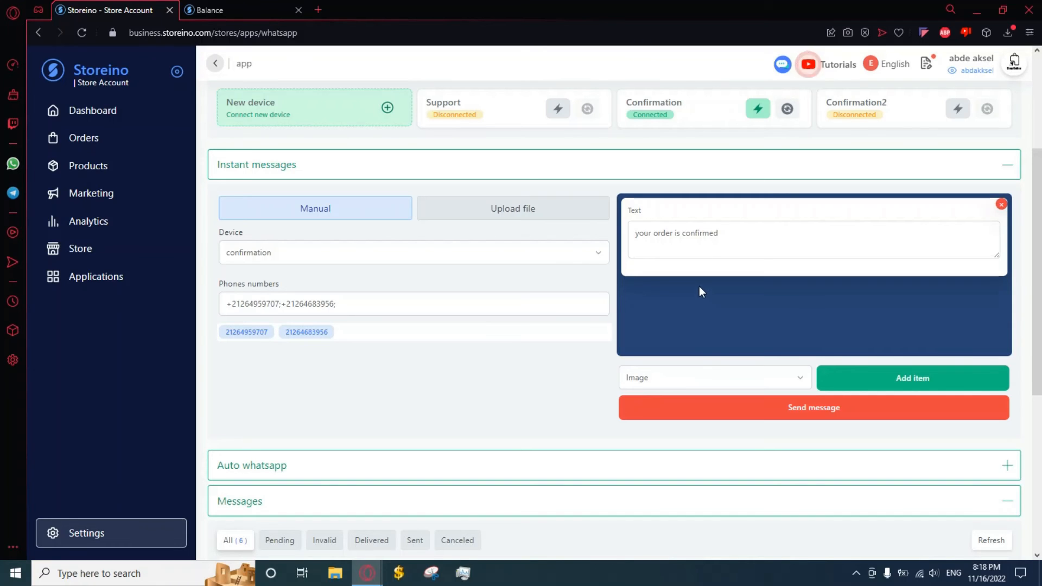
Switch on the Confirmation device's bot and send the instant message to both numbers
scroll(700, 285, up, 3)
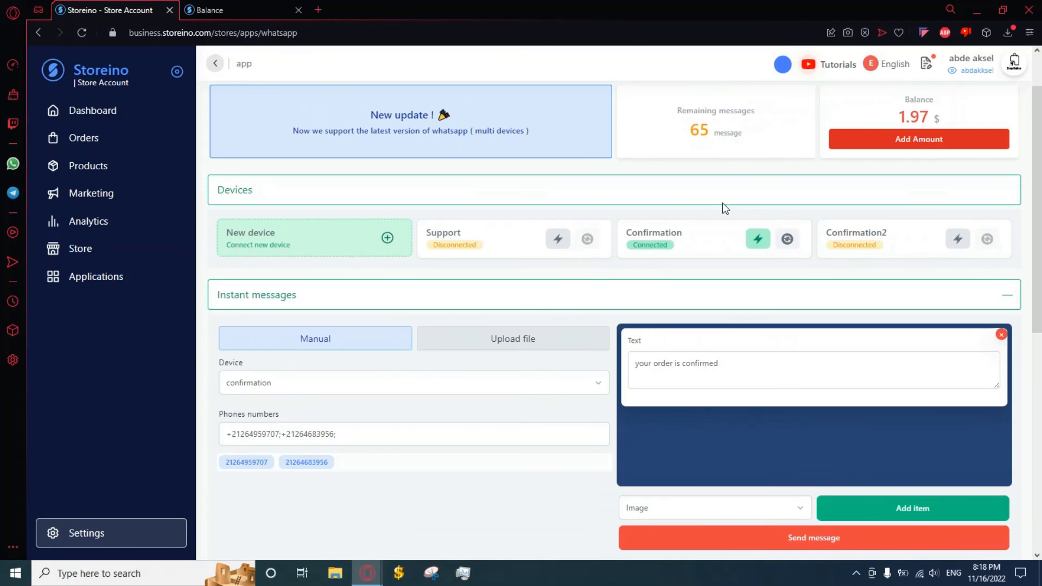
click(788, 240)
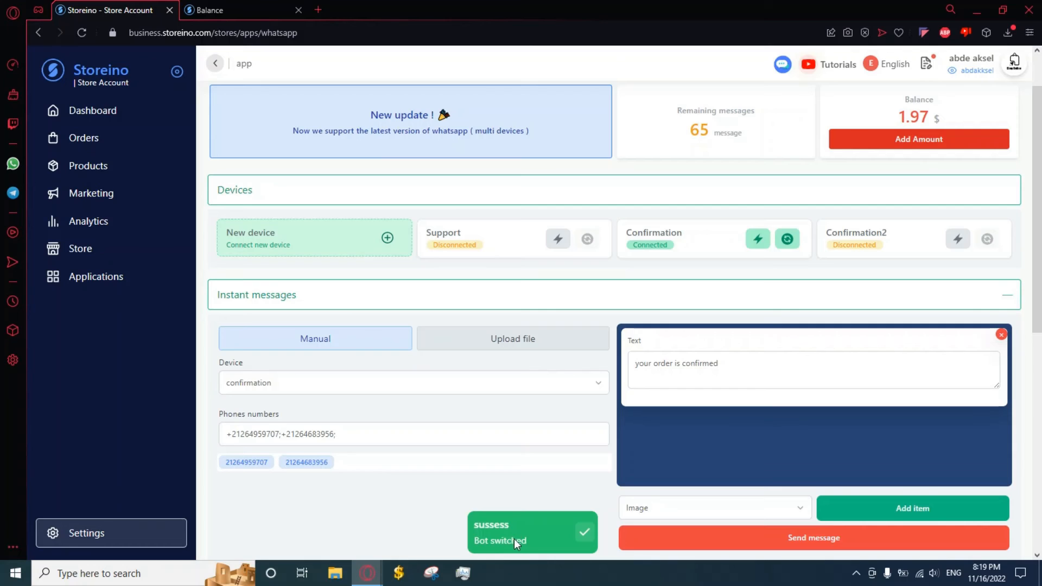
scroll(560, 440, down, 1)
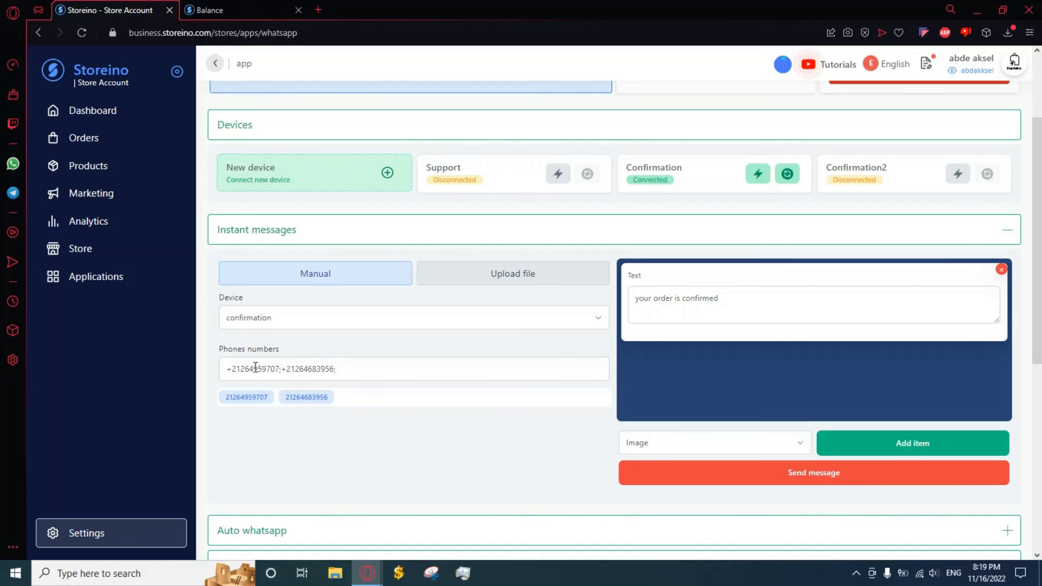
click(783, 480)
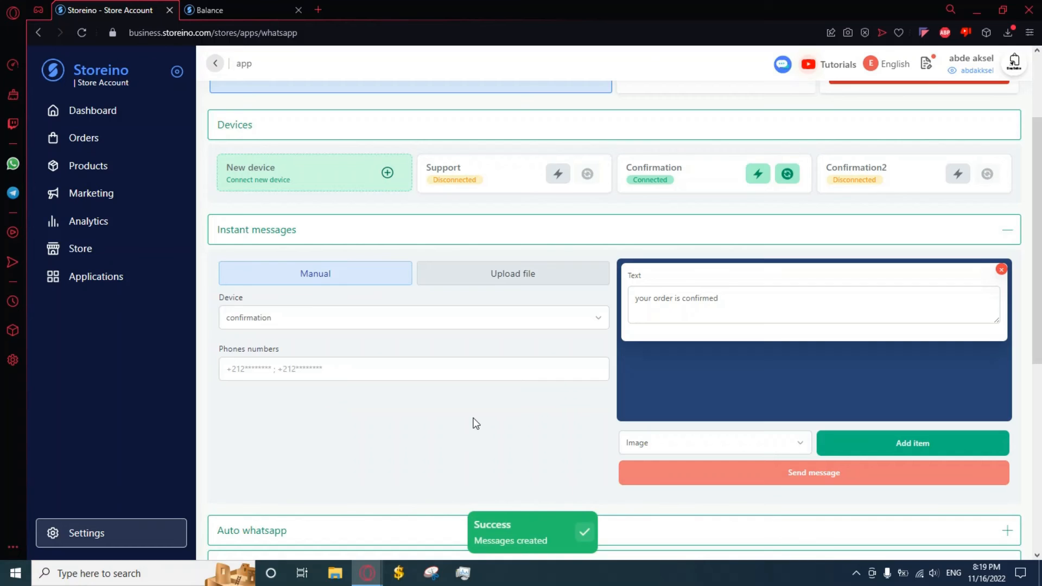
scroll(510, 423, down, 1)
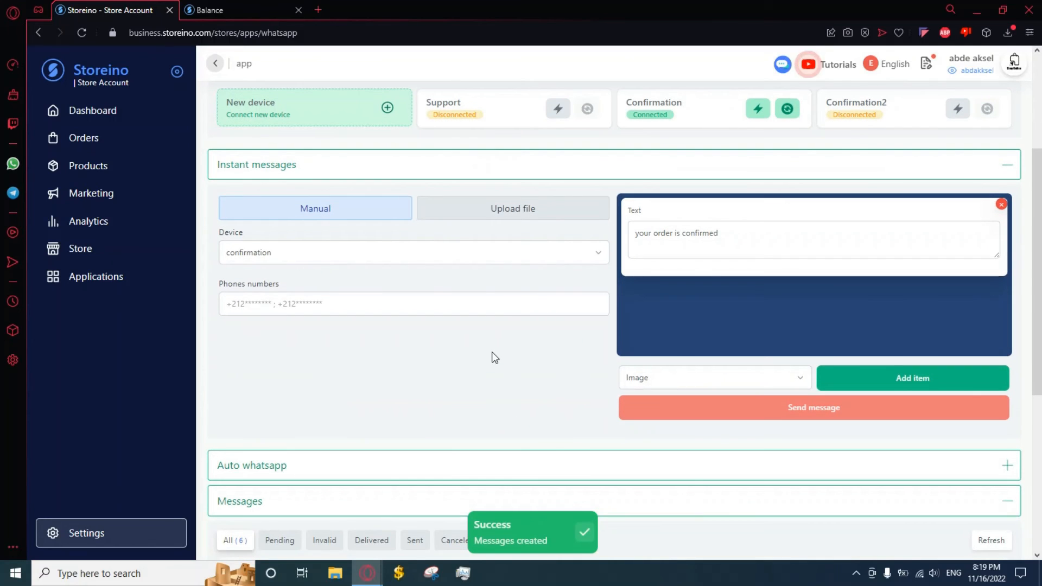
Expand Auto whatsapp and review the twelve order-status cards, from confirmed to pending, all off
scroll(494, 363, down, 1)
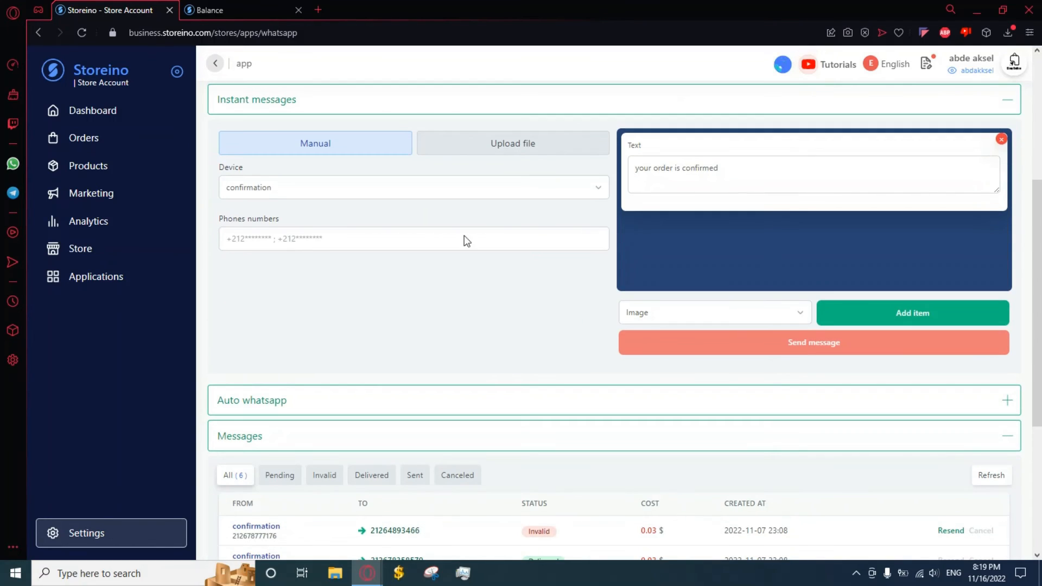
click(559, 399)
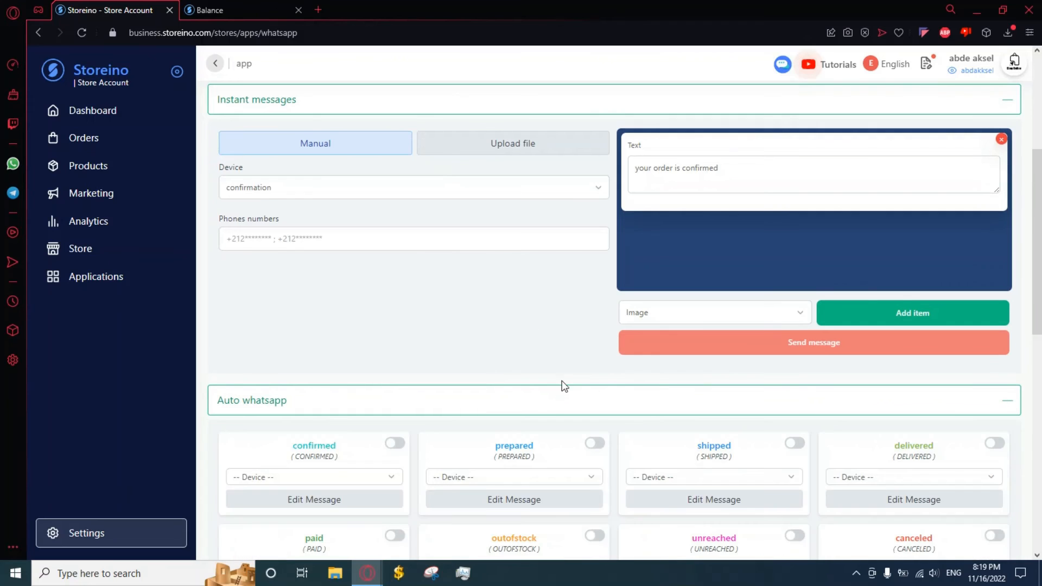
scroll(563, 380, down, 2)
scroll(563, 373, down, 3)
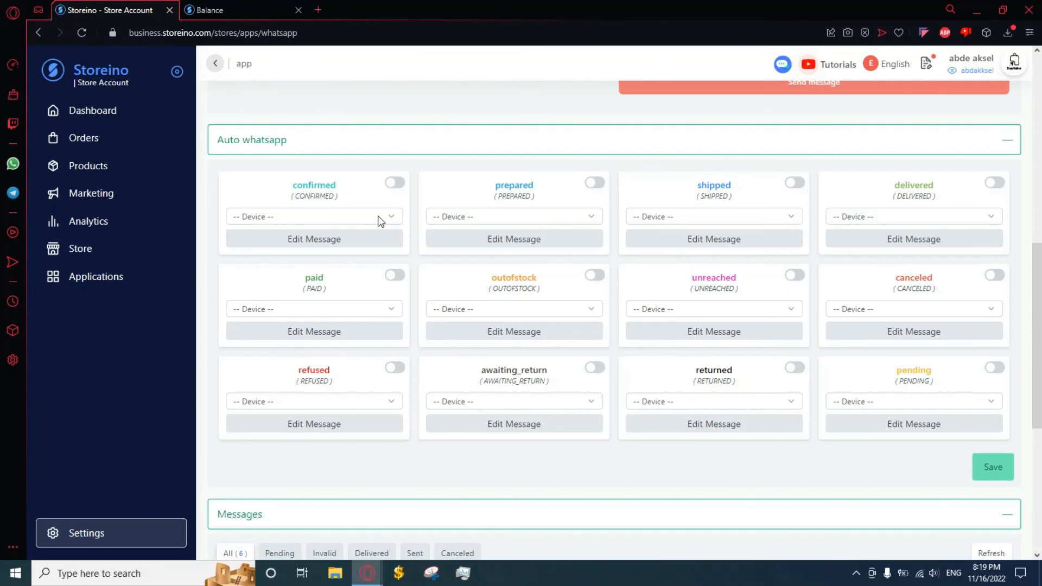
scroll(598, 312, up, 6)
scroll(654, 281, up, 1)
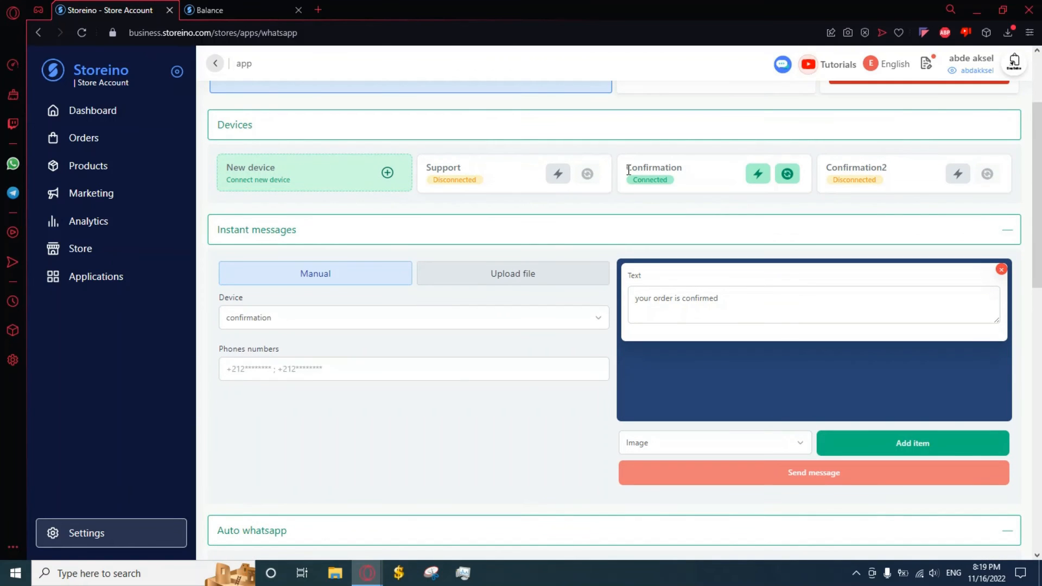
scroll(591, 288, down, 6)
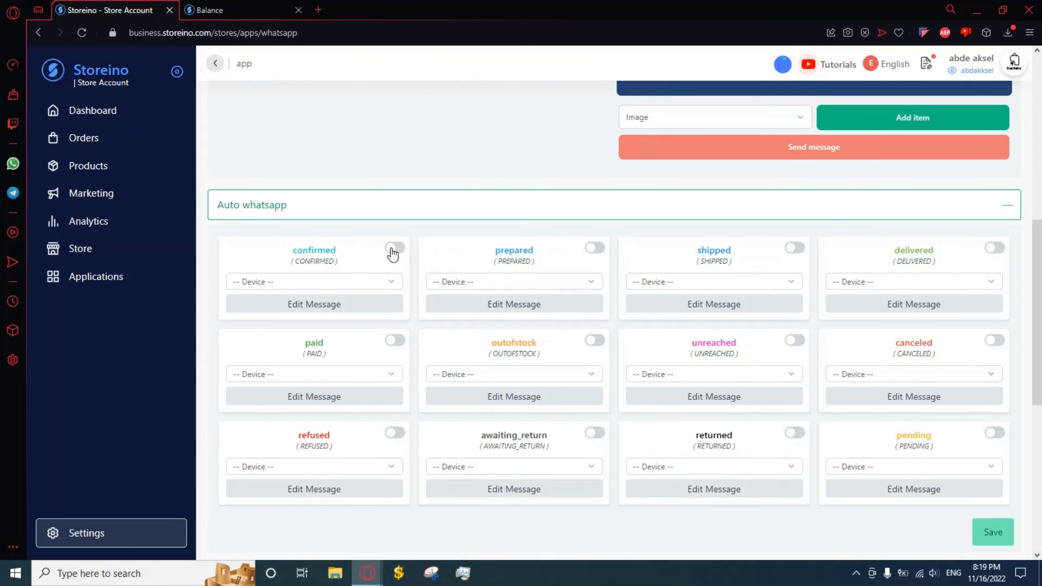
Switch on the confirmed status and set its device to confirmation
click(393, 250)
click(359, 287)
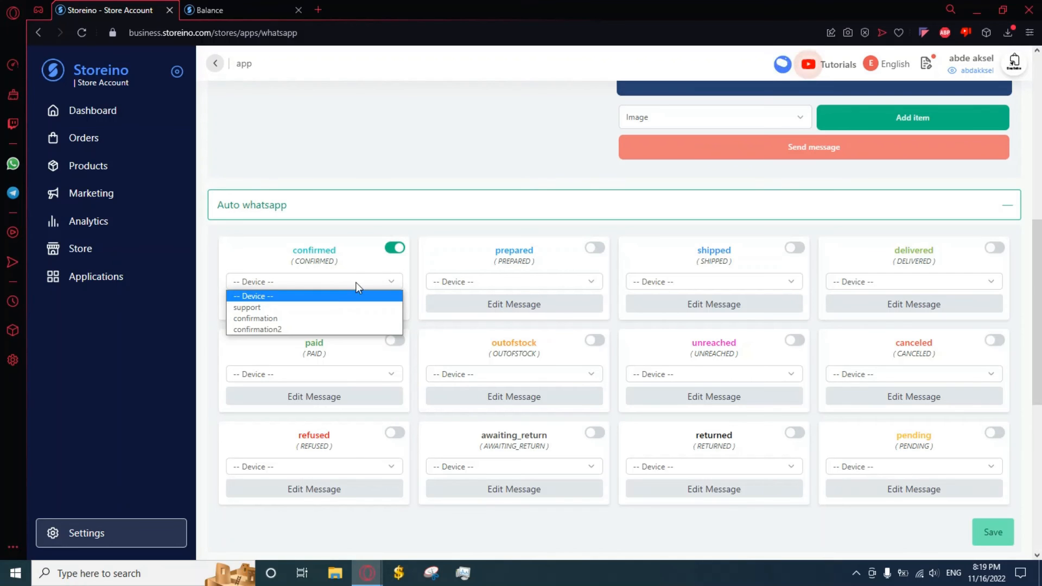
click(256, 320)
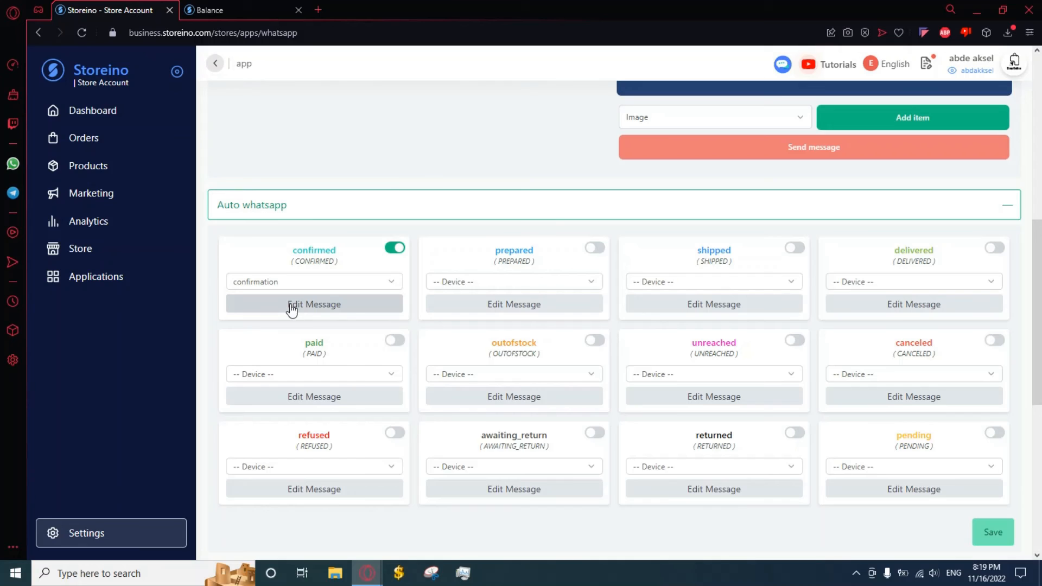
Review the confirmed-status message 'Your Order is CONFIRMED' and confirm it unchanged
click(292, 307)
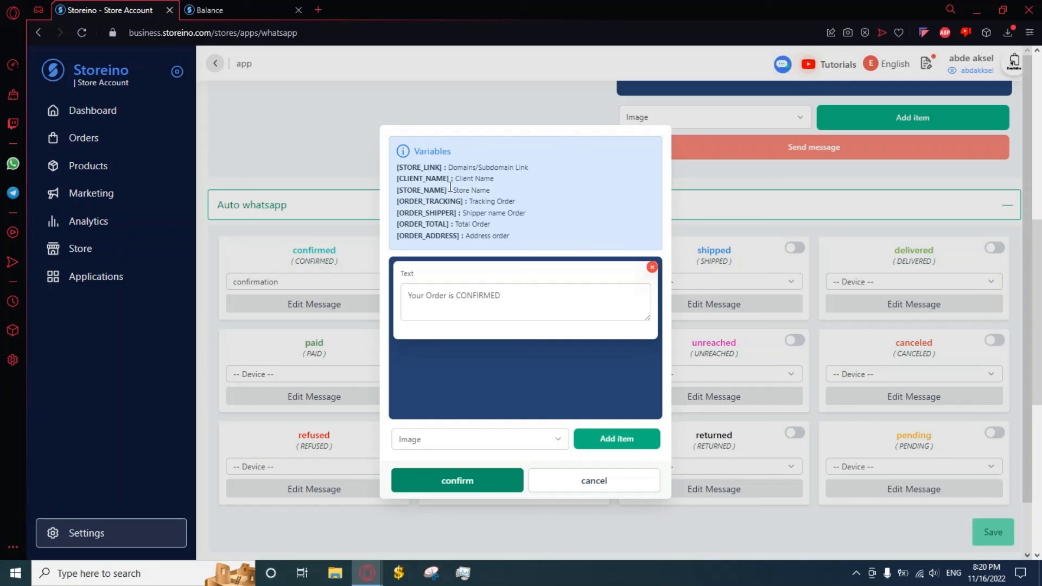
drag(446, 190, 396, 190)
click(535, 297)
click(496, 438)
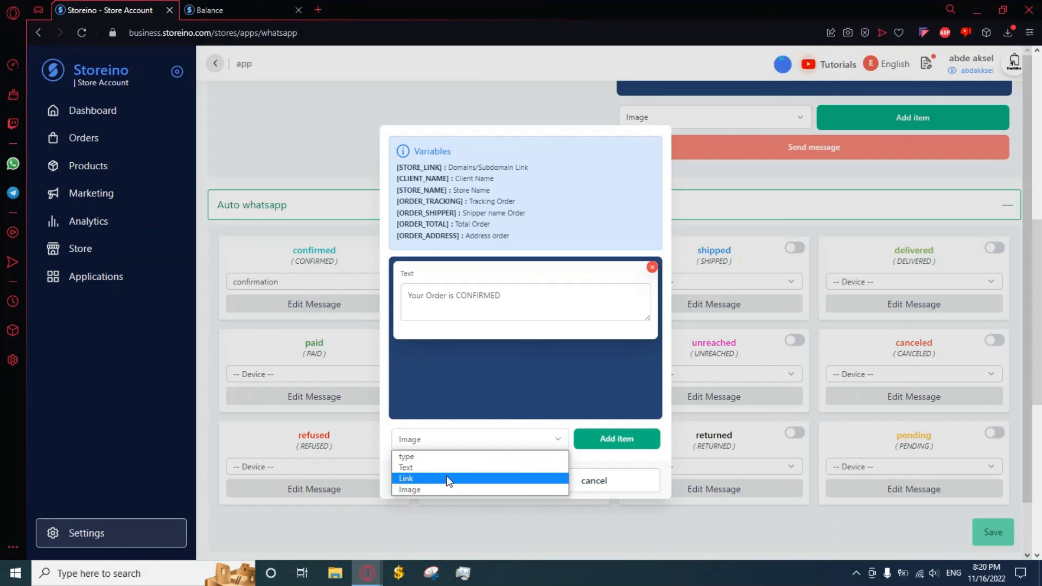
click(501, 437)
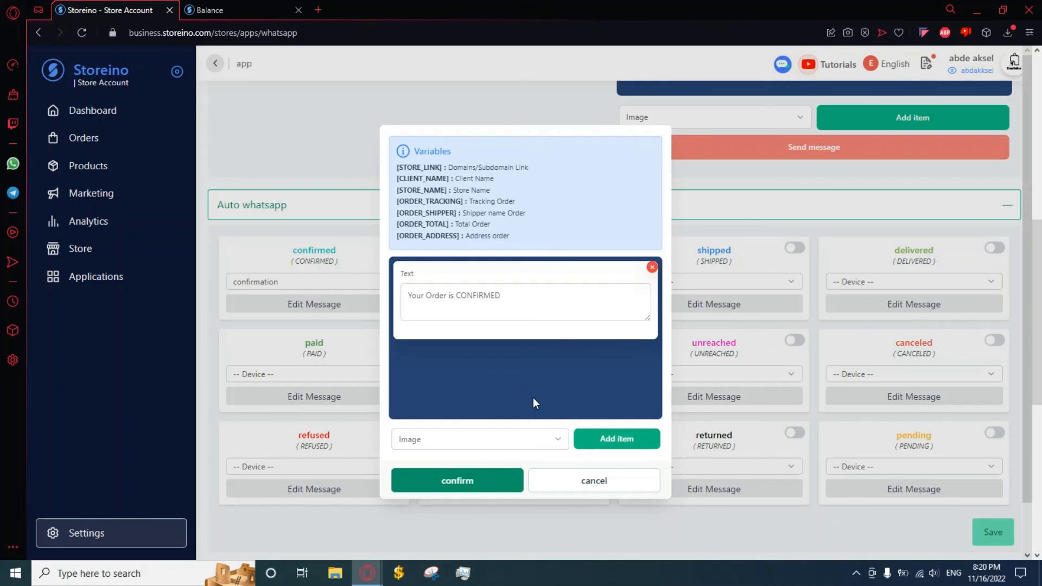
click(489, 481)
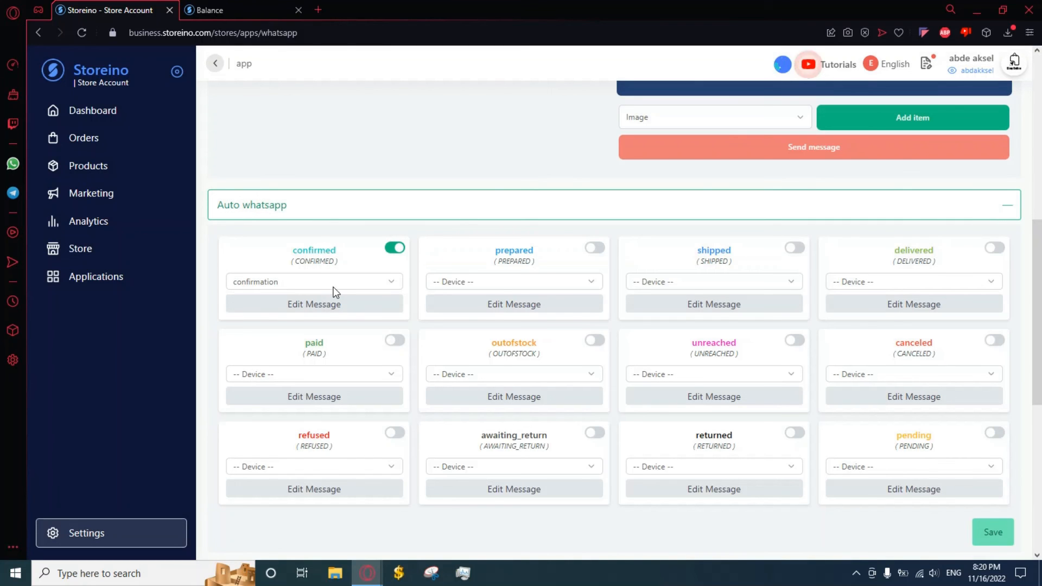
scroll(356, 314, down, 1)
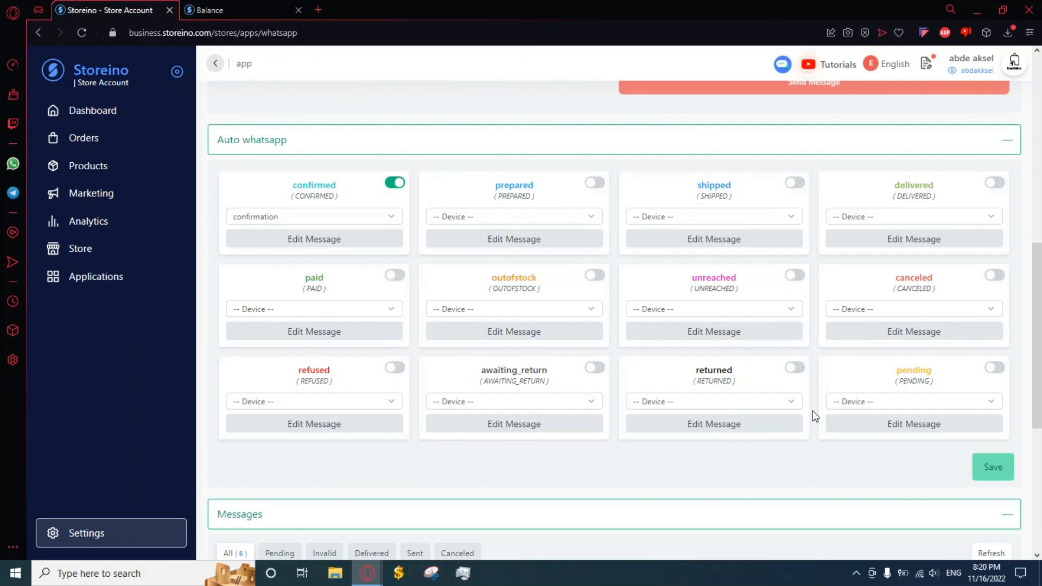
Save the Auto whatsapp settings and scroll down to the six-message Messages table
scroll(814, 416, down, 1)
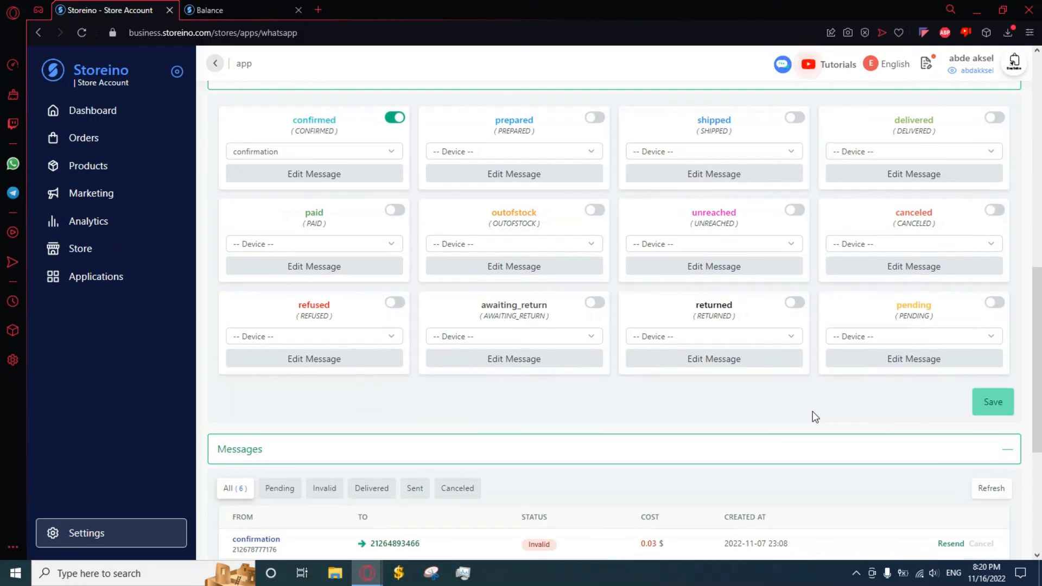
click(994, 404)
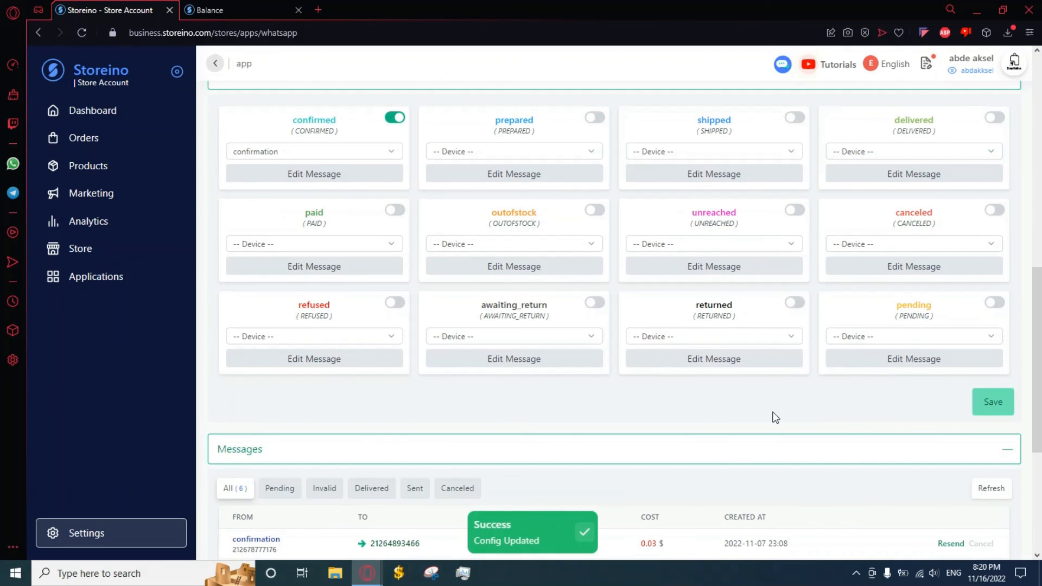
scroll(570, 380, down, 2)
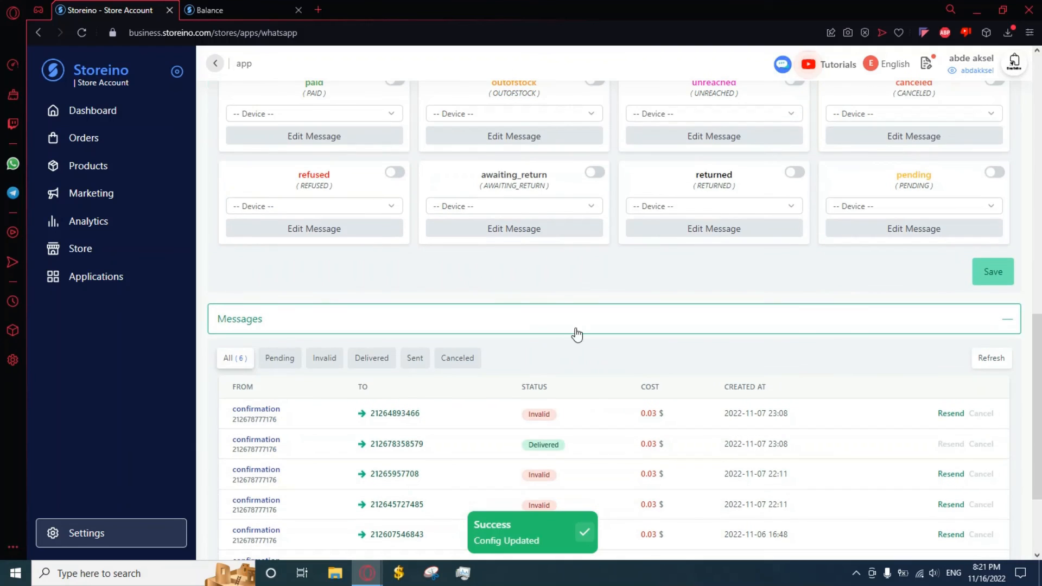
scroll(603, 414, down, 2)
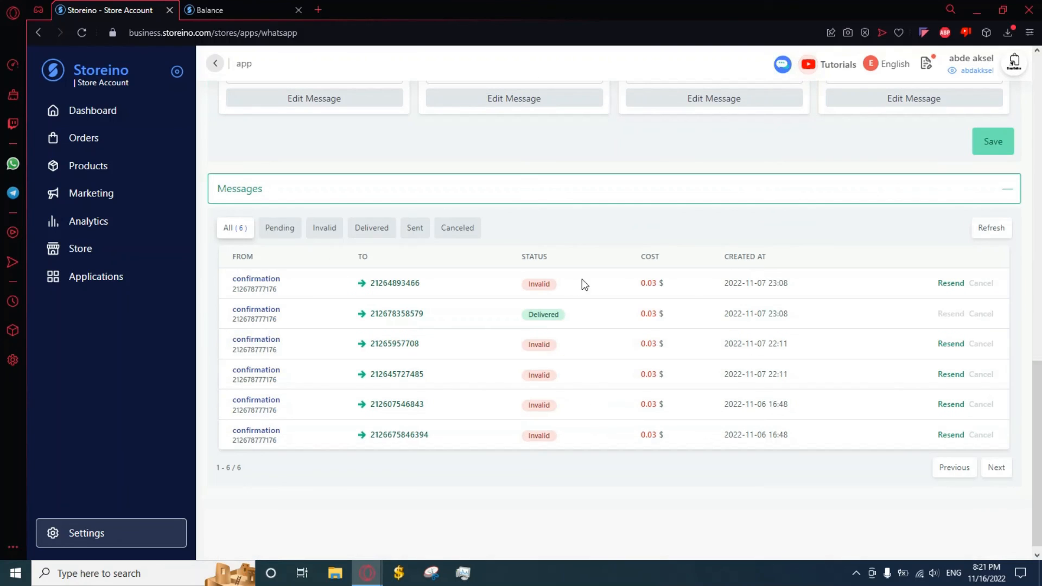